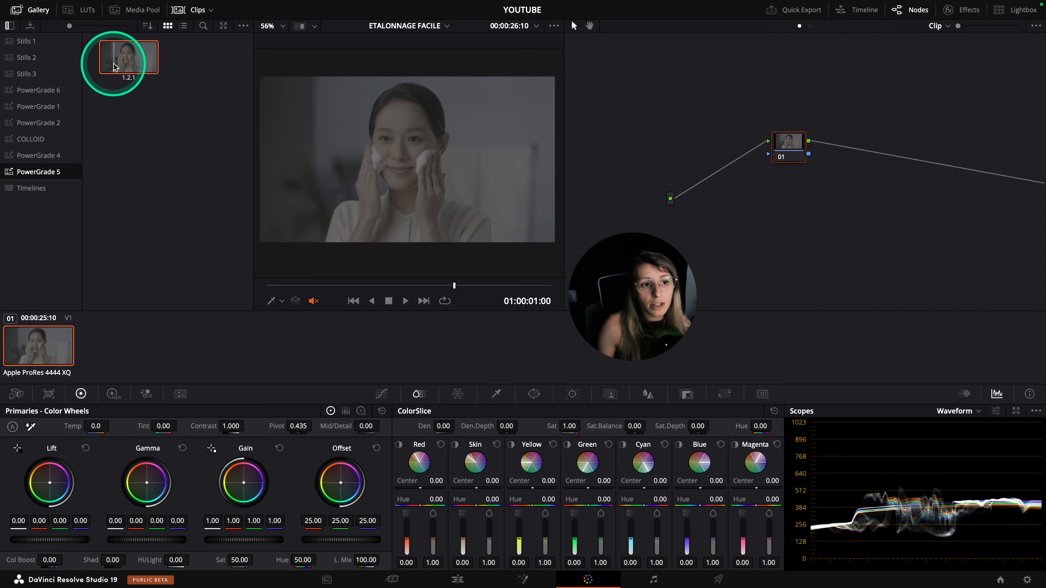
# Apply the PowerGrade 5 still 1.2.1 to the clip and arrange its nodes so the source feeds both LUM and BOOST
pyautogui.click(137, 65)
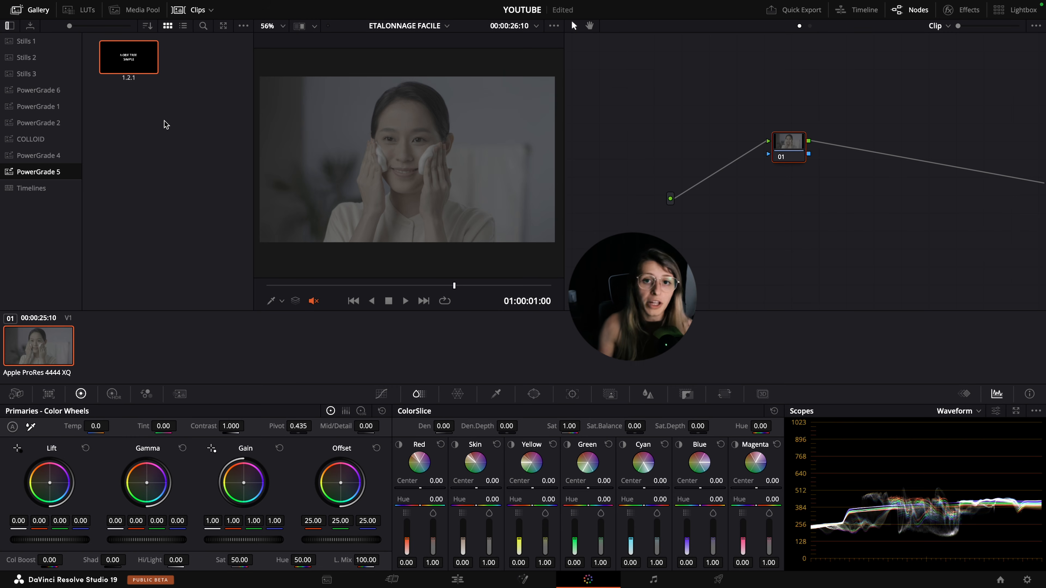
pyautogui.moveTo(142, 73); pyautogui.dragTo(788, 149)
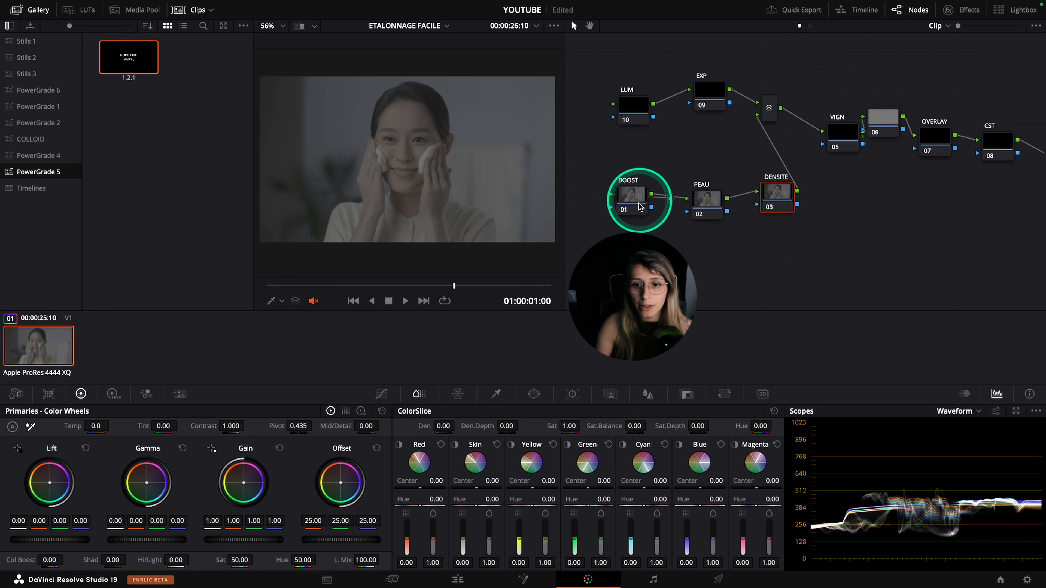
pyautogui.moveTo(638, 203); pyautogui.dragTo(641, 229)
pyautogui.moveTo(629, 108); pyautogui.dragTo(714, 234)
pyautogui.click(672, 200)
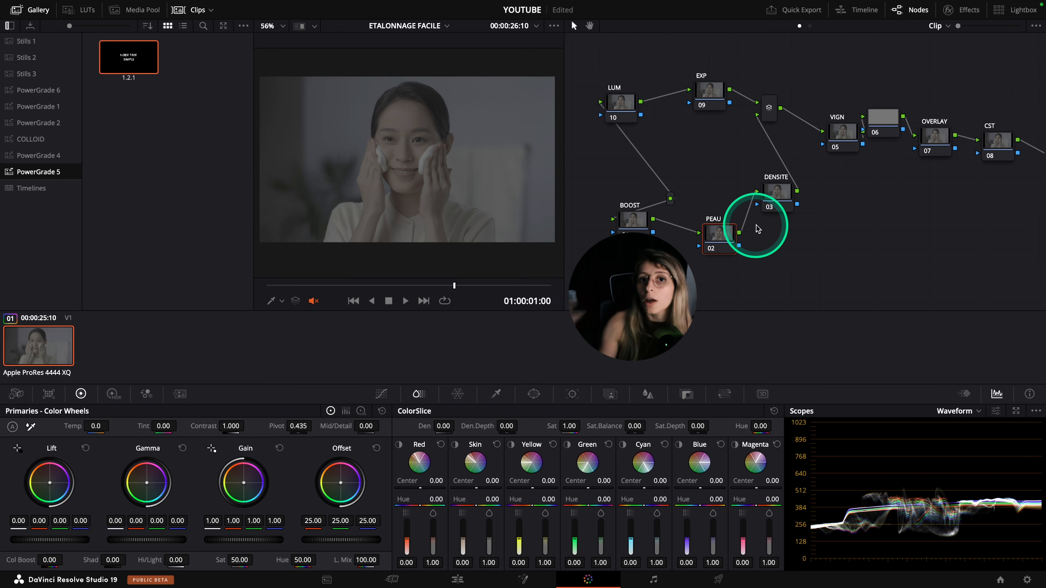
pyautogui.click(33, 17)
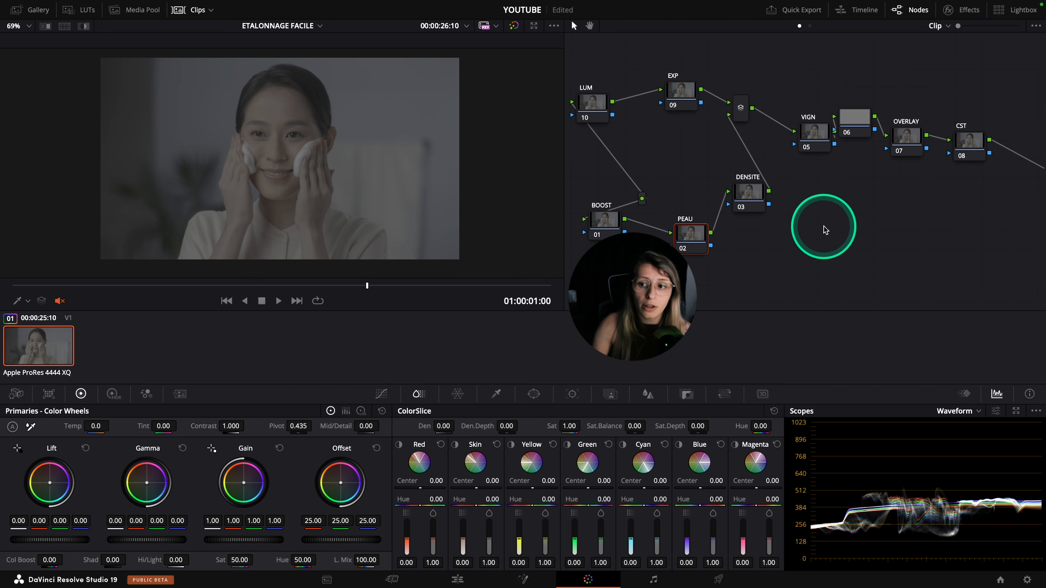
# Find the Color Space Transform effect by searching for "color" and apply it to the CST node
pyautogui.moveTo(970, 145); pyautogui.dragTo(972, 143)
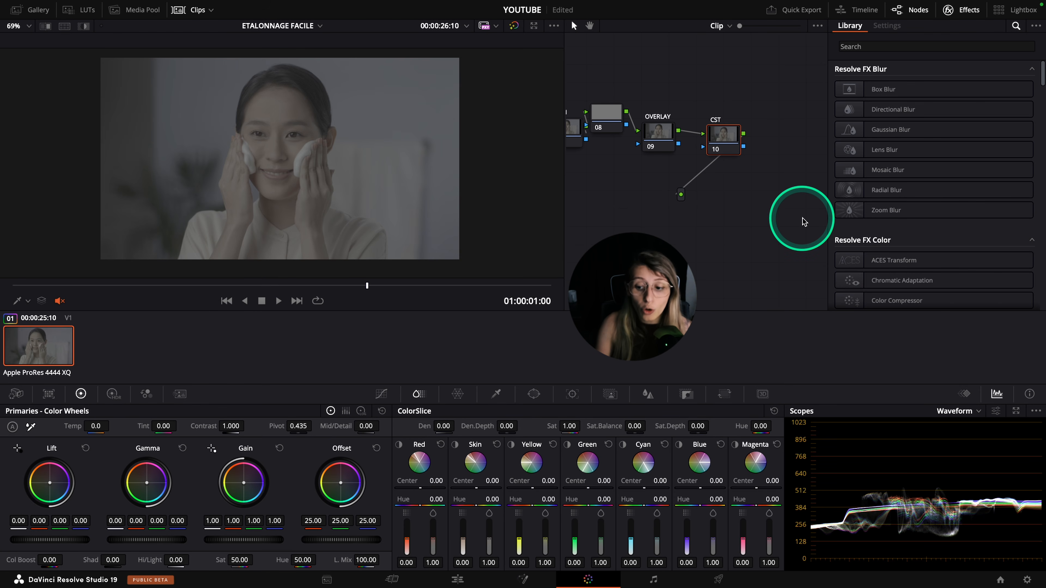
pyautogui.click(871, 46)
pyautogui.write('color')
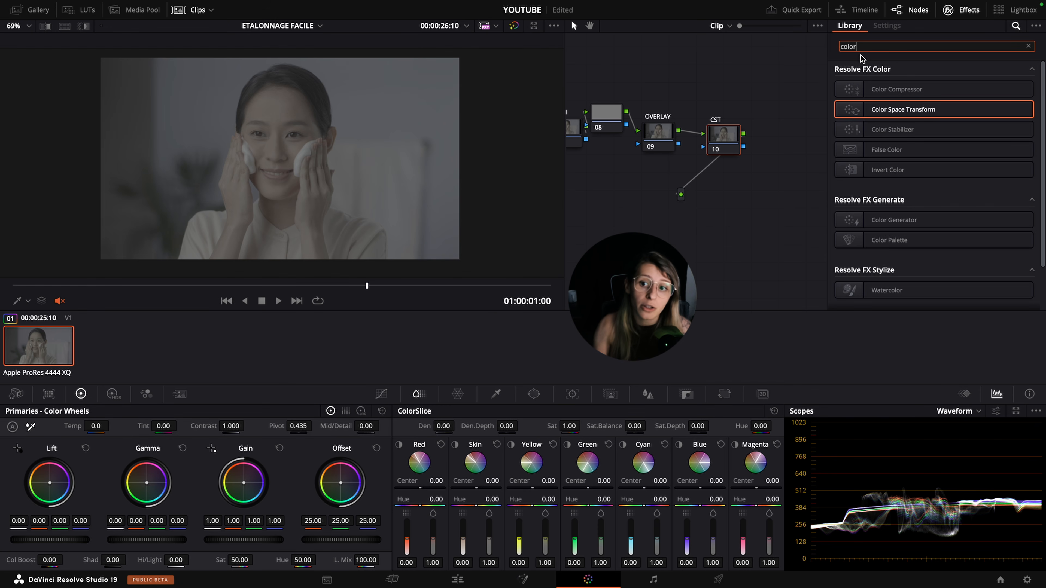
pyautogui.moveTo(885, 110); pyautogui.dragTo(722, 137)
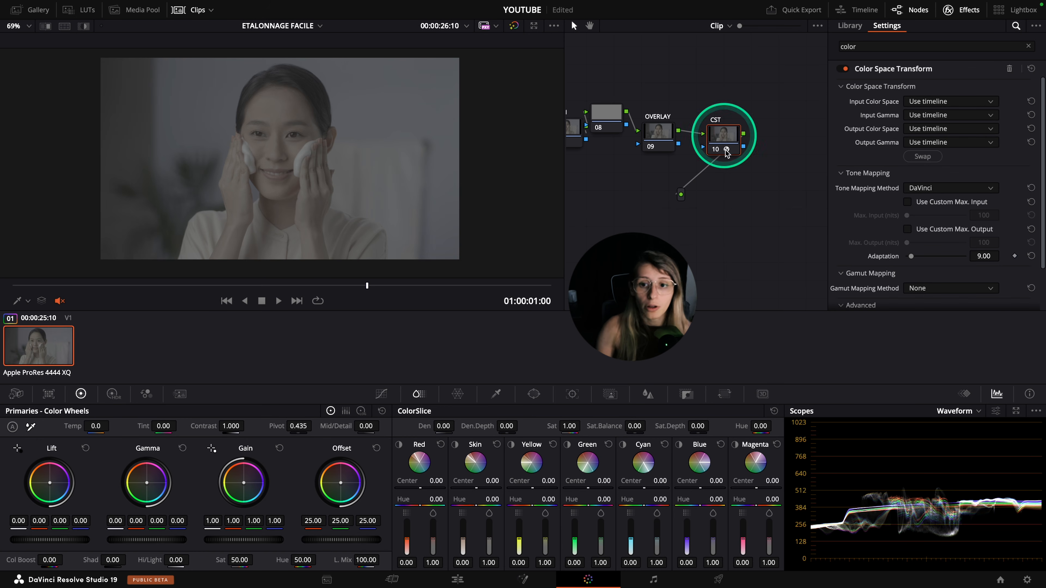
# Review the output color space options in the project's Color Management settings, including Rec.709 Gamma 2.2 and 2.4, and cancel the dialog
pyautogui.click(1027, 581)
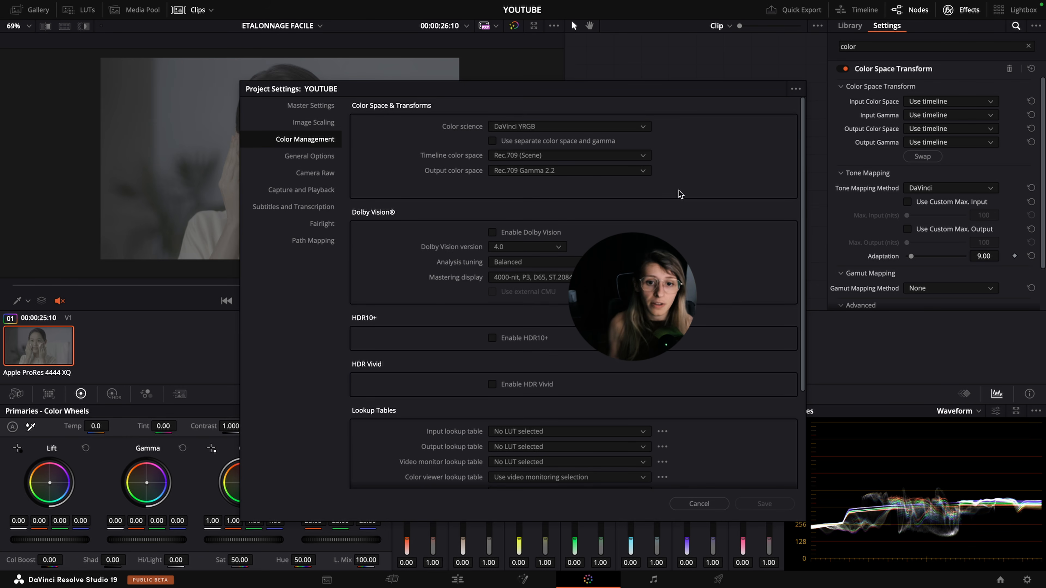
pyautogui.moveTo(530, 171); pyautogui.dragTo(514, 234)
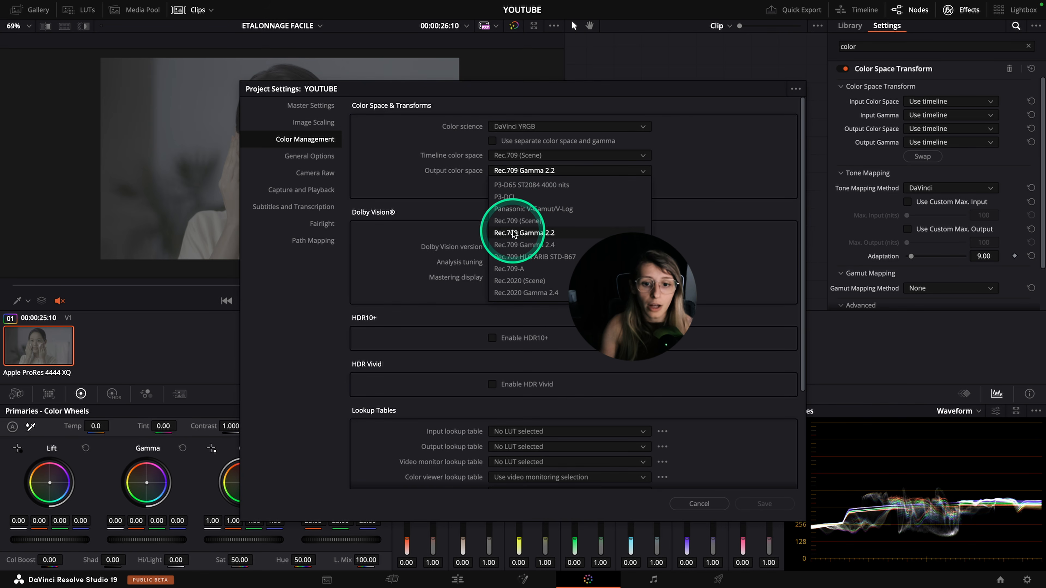
pyautogui.click(722, 171)
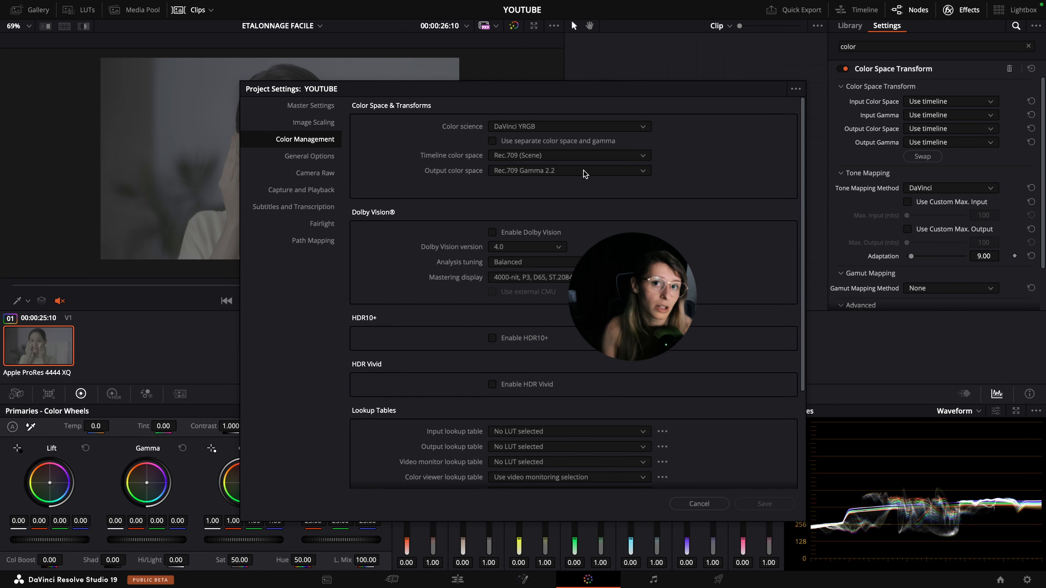
pyautogui.click(585, 174)
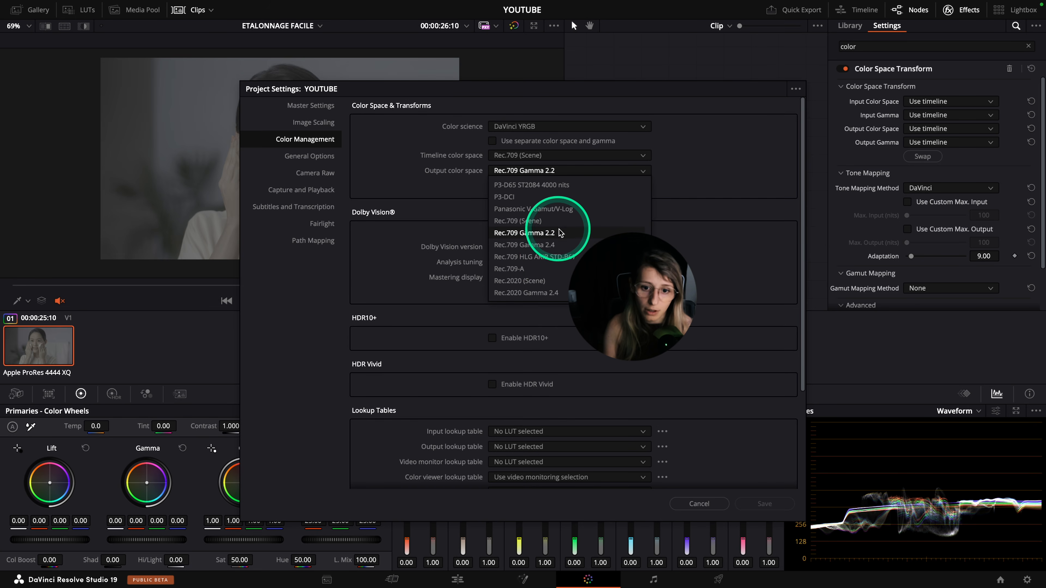
pyautogui.click(535, 244)
pyautogui.click(684, 504)
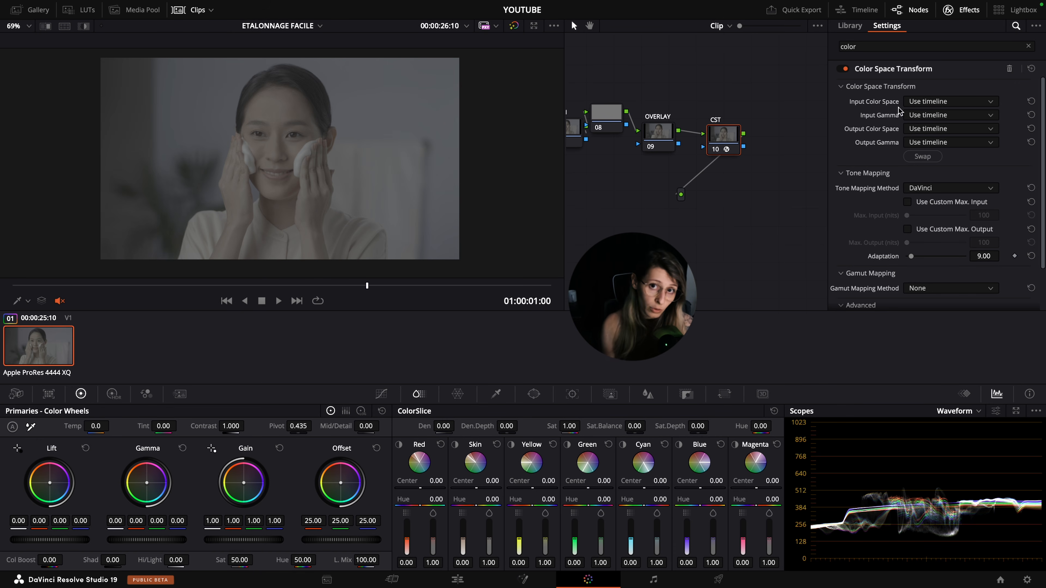
# Set the Color Space Transform's input color space to Sony S-Gamut3.Cine and its input gamma to Sony S-Log3
pyautogui.moveTo(928, 102); pyautogui.dragTo(932, 155)
pyautogui.scroll(-6, 933, 165)
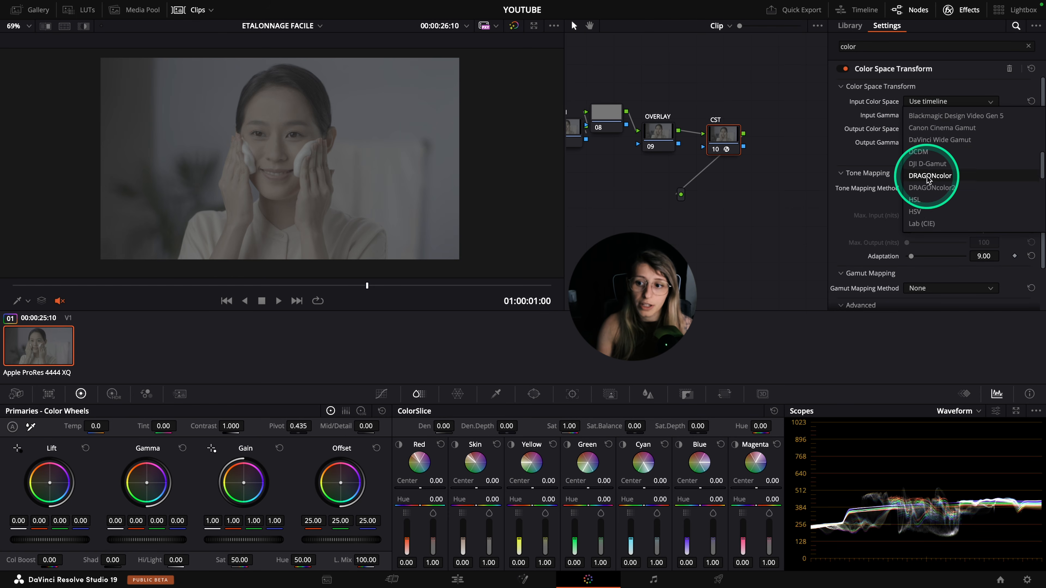
pyautogui.scroll(-6, 935, 186)
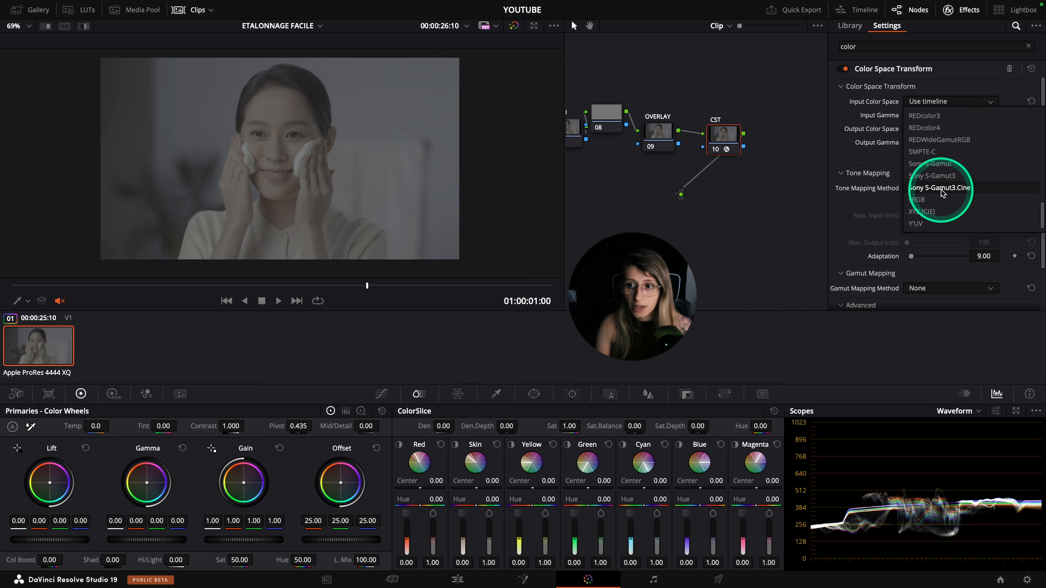
pyautogui.click(950, 190)
pyautogui.click(946, 115)
pyautogui.scroll(-5, 943, 197)
pyautogui.scroll(-2, 939, 201)
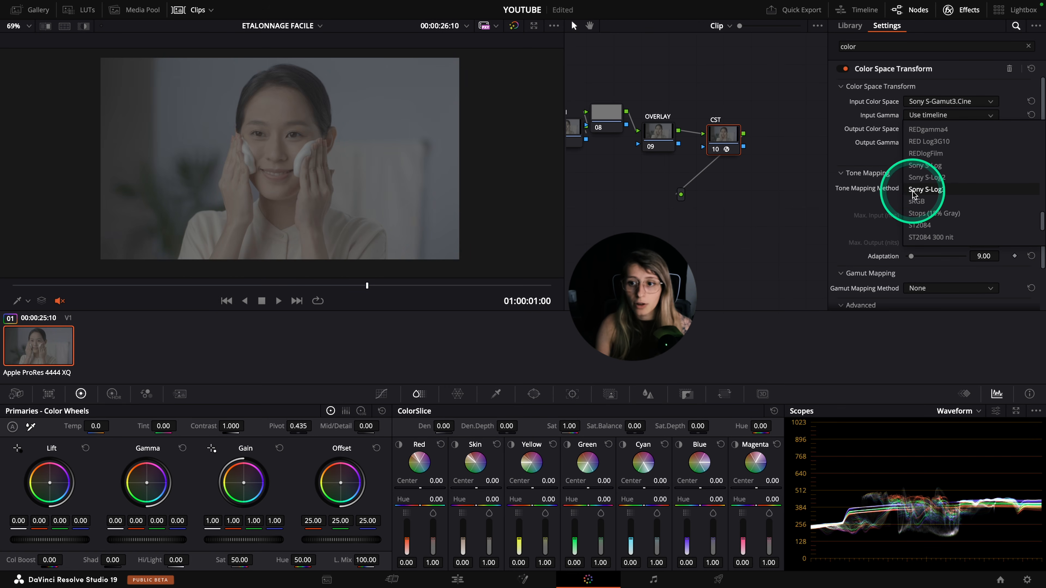
pyautogui.click(934, 193)
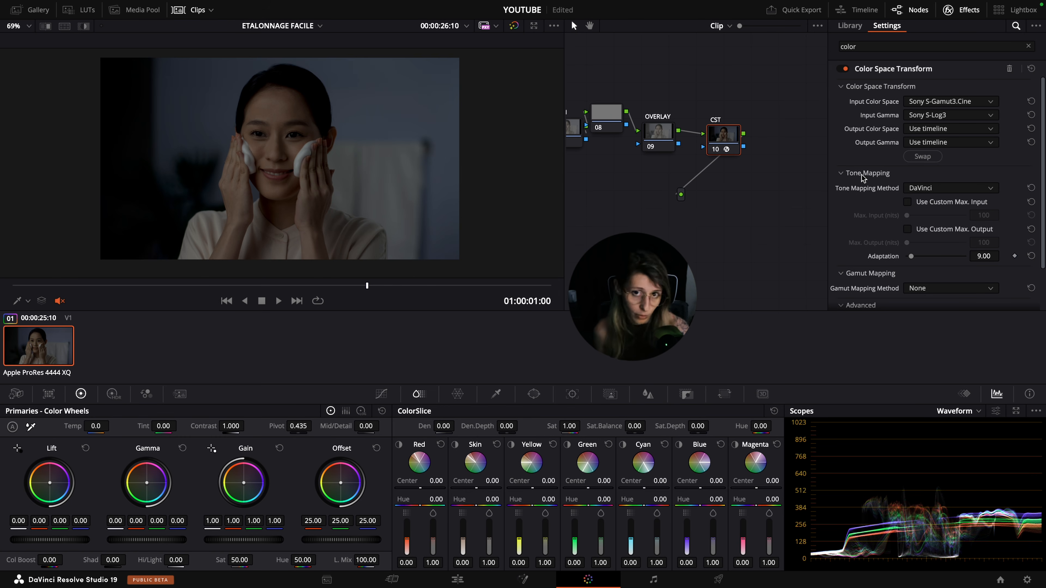
# Set the Color Space Transform's output color space to Rec.709 and its output gamma to Gamma 2.2
pyautogui.click(968, 129)
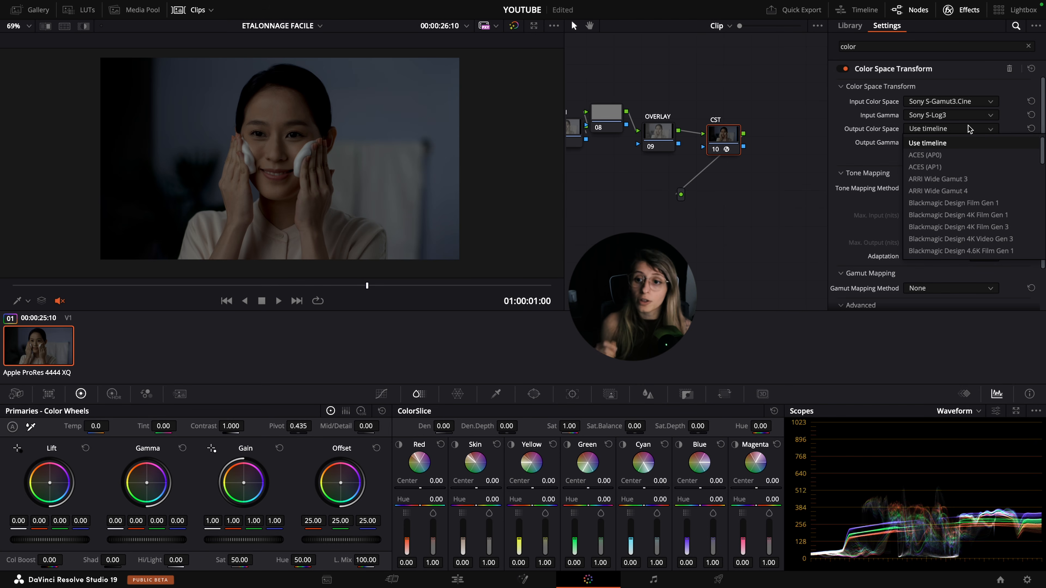
pyautogui.click(943, 210)
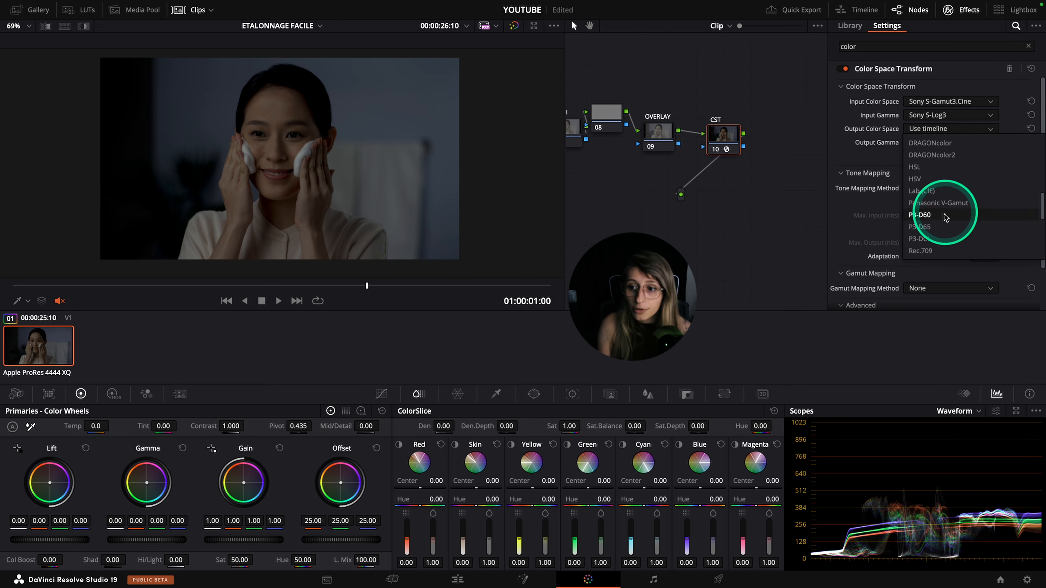
pyautogui.click(934, 142)
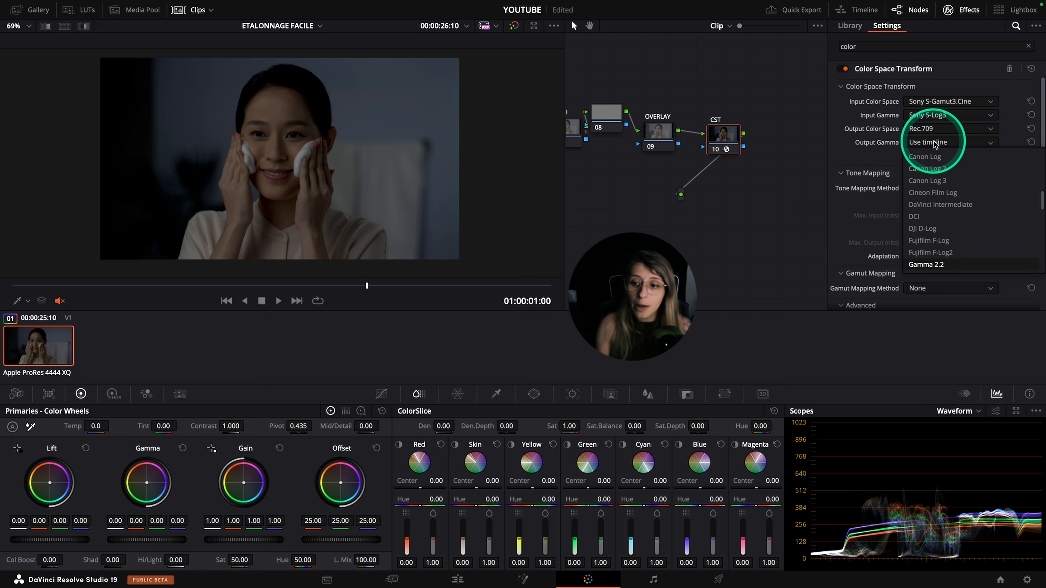
pyautogui.click(926, 264)
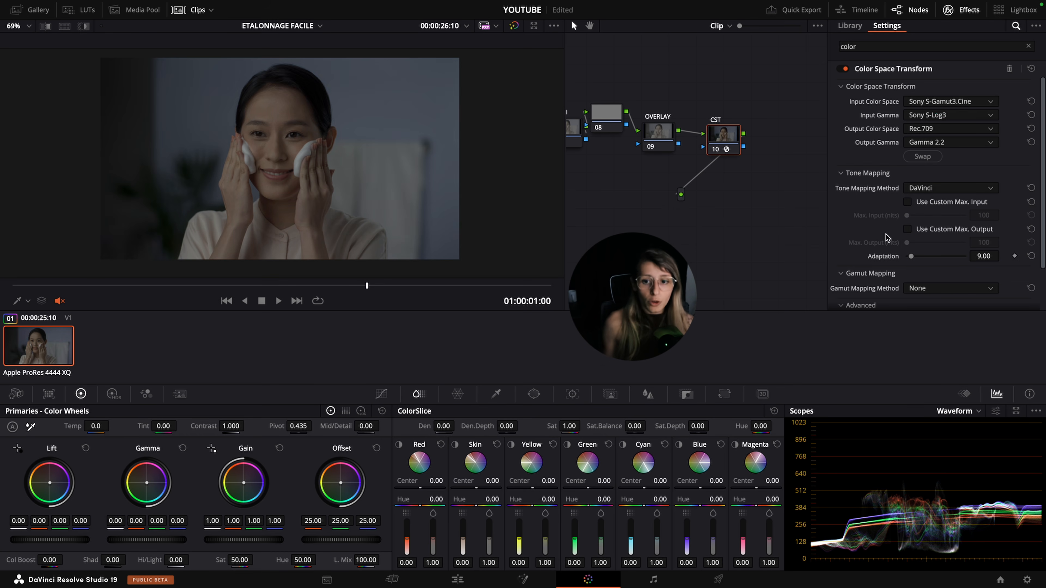
pyautogui.scroll(-3, 881, 233)
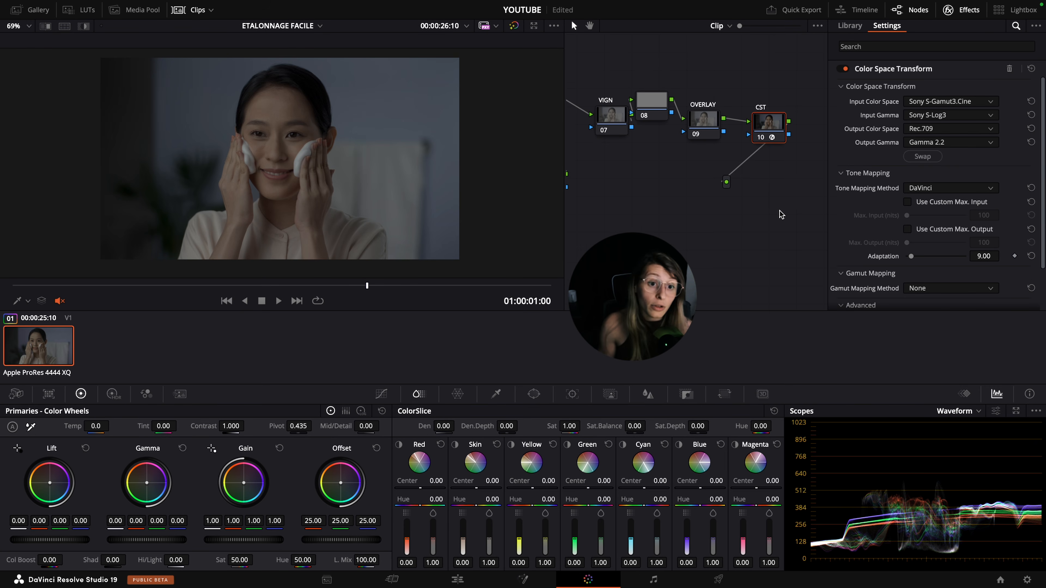
# Compare the image with the CST node disabled and enabled, and close the effects library
pyautogui.hotkey('ctrl', 'd')
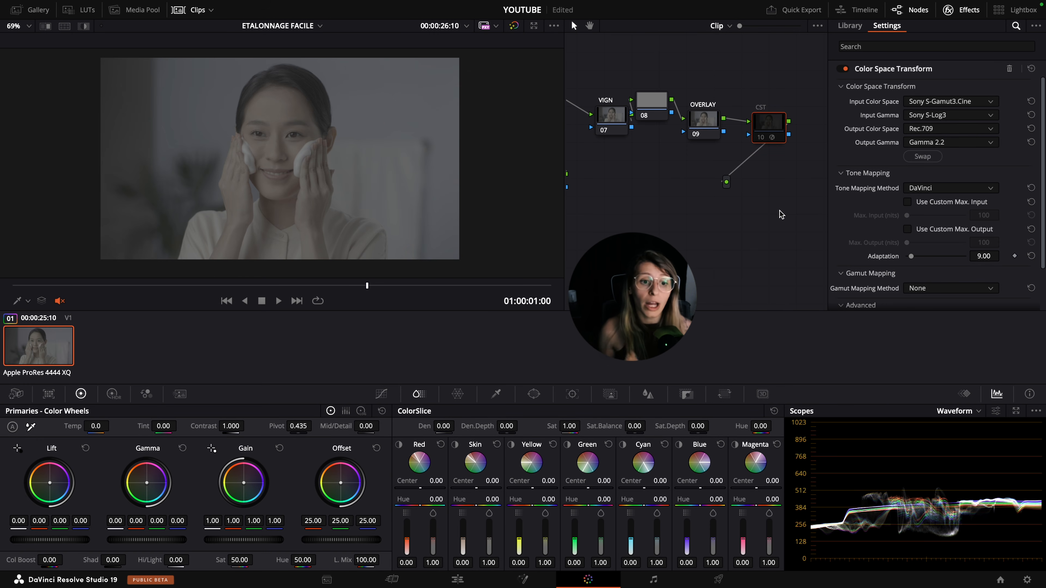
pyautogui.hotkey('ctrl', 'd')
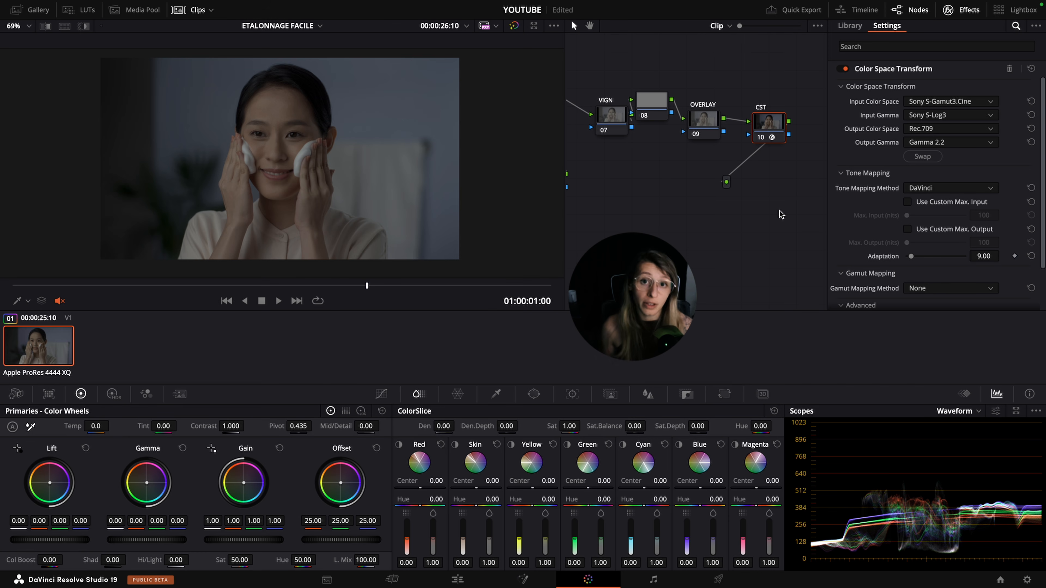
pyautogui.click(962, 10)
# Select the EXP node, raise its HDR global exposure to about 0.48 and save the project
pyautogui.moveTo(798, 204); pyautogui.dragTo(862, 240)
pyautogui.click(683, 111)
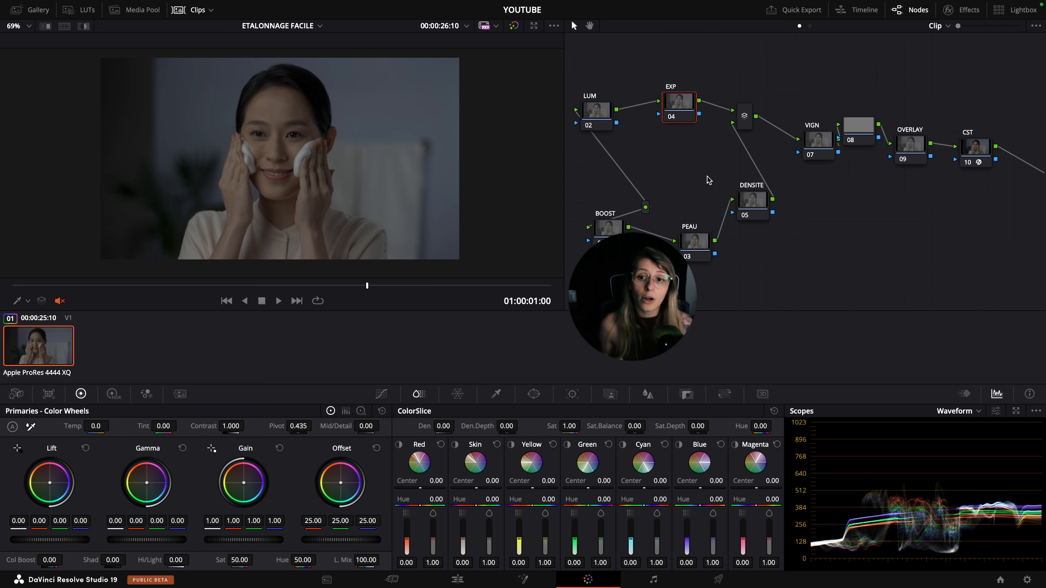
pyautogui.click(390, 363)
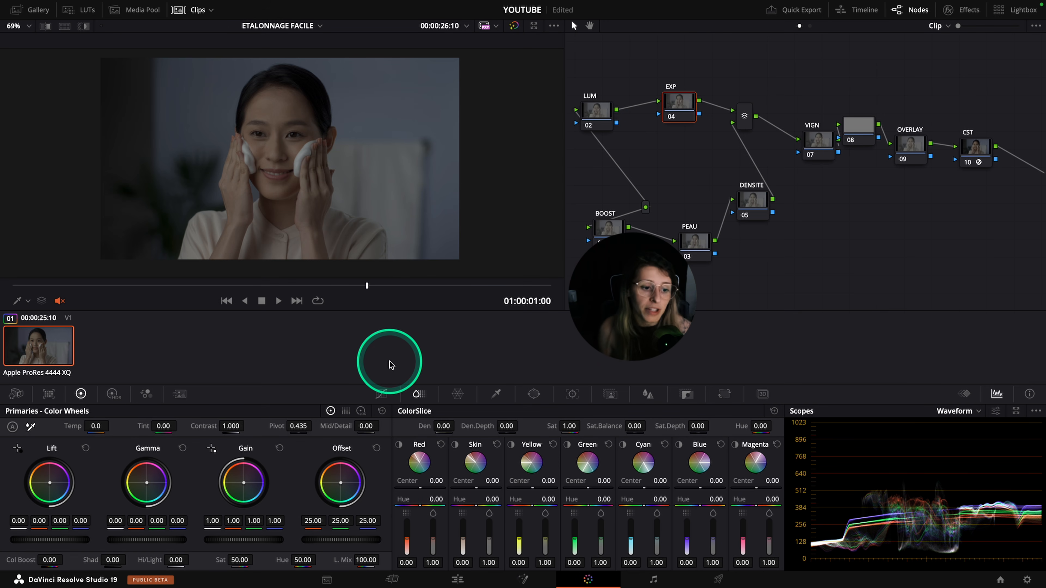
pyautogui.click(112, 394)
pyautogui.moveTo(315, 519); pyautogui.dragTo(423, 535)
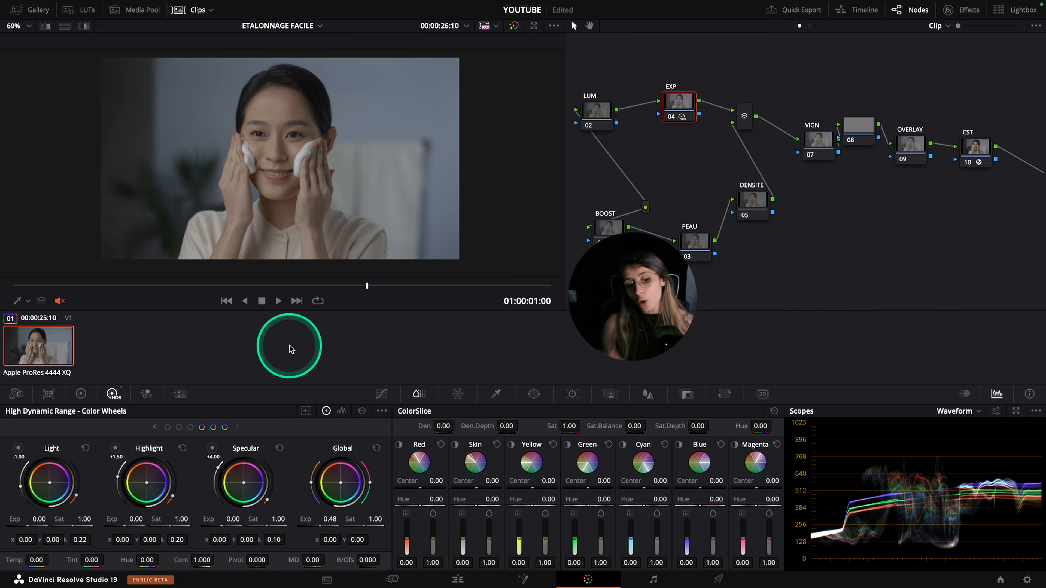
pyautogui.hotkey('ctrl', 's')
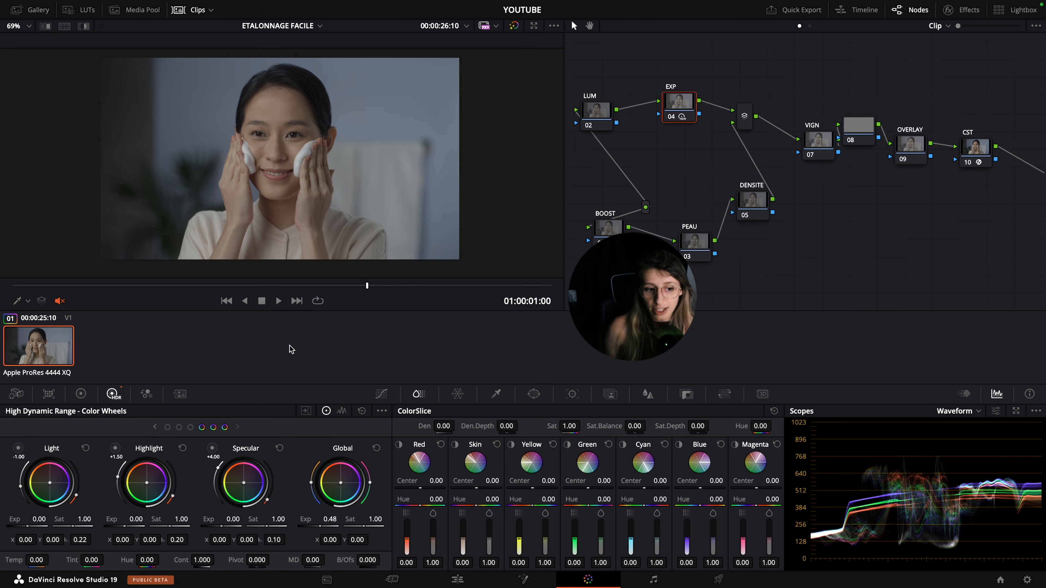
# Try brightening the EXP node with the primaries Offset and with a higher HDR global exposure, resetting the global exposure
pyautogui.click(80, 393)
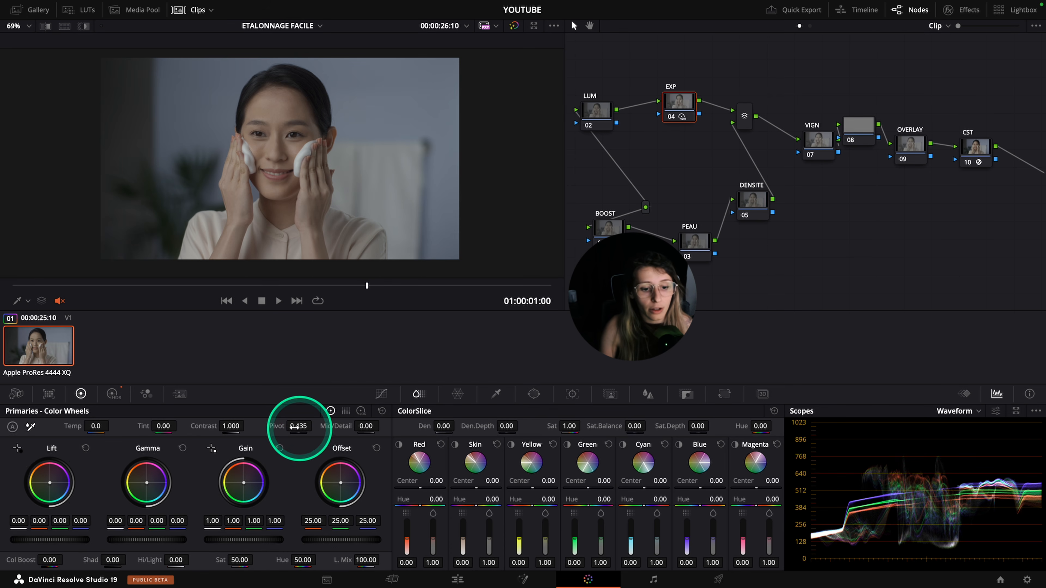
pyautogui.moveTo(339, 542)
pyautogui.mouseDown()
pyautogui.moveTo(381, 541)
pyautogui.moveTo(350, 541)
pyautogui.mouseUp()
pyautogui.click(115, 394)
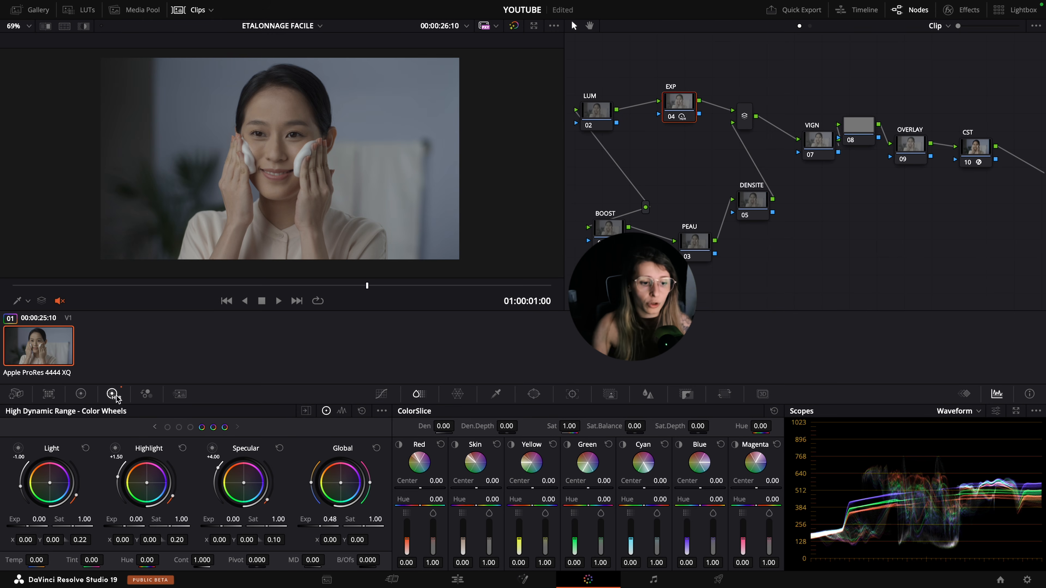
pyautogui.moveTo(317, 527)
pyautogui.mouseDown()
pyautogui.moveTo(382, 528)
pyautogui.moveTo(303, 526)
pyautogui.moveTo(334, 527)
pyautogui.moveTo(321, 527)
pyautogui.mouseUp()
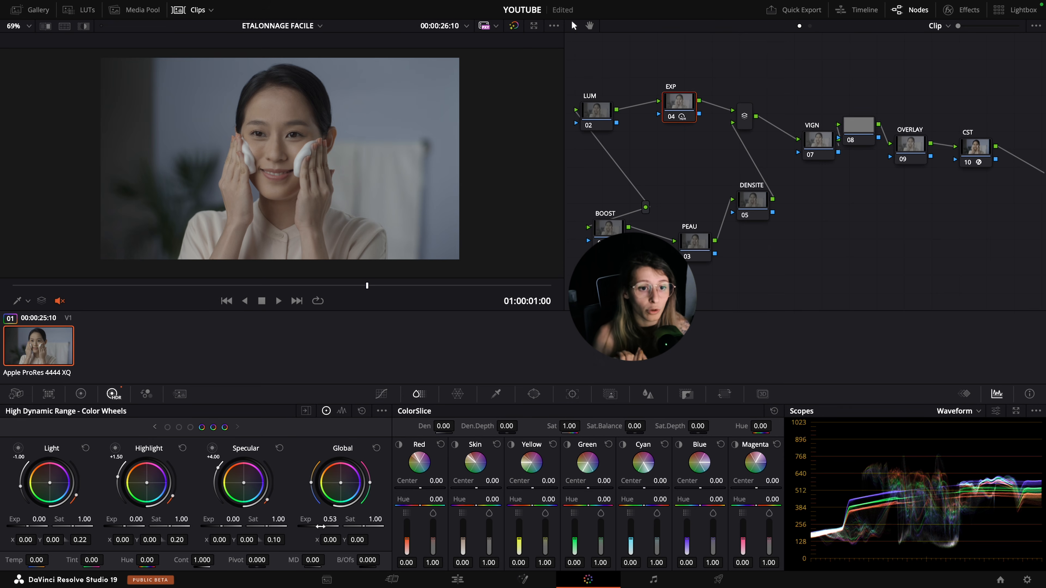
pyautogui.moveTo(320, 527); pyautogui.dragTo(366, 538)
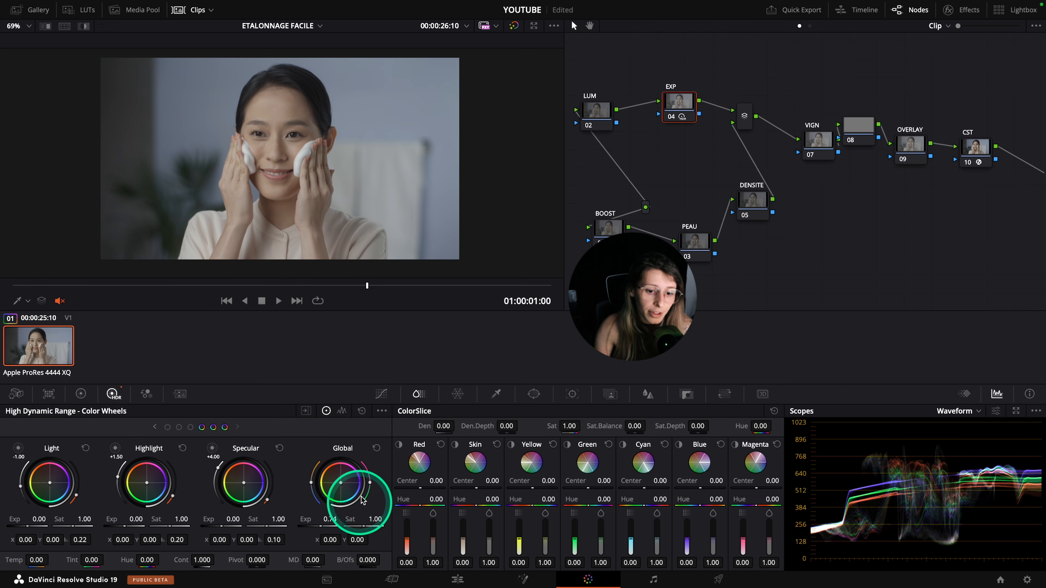
pyautogui.click(376, 448)
pyautogui.click(81, 393)
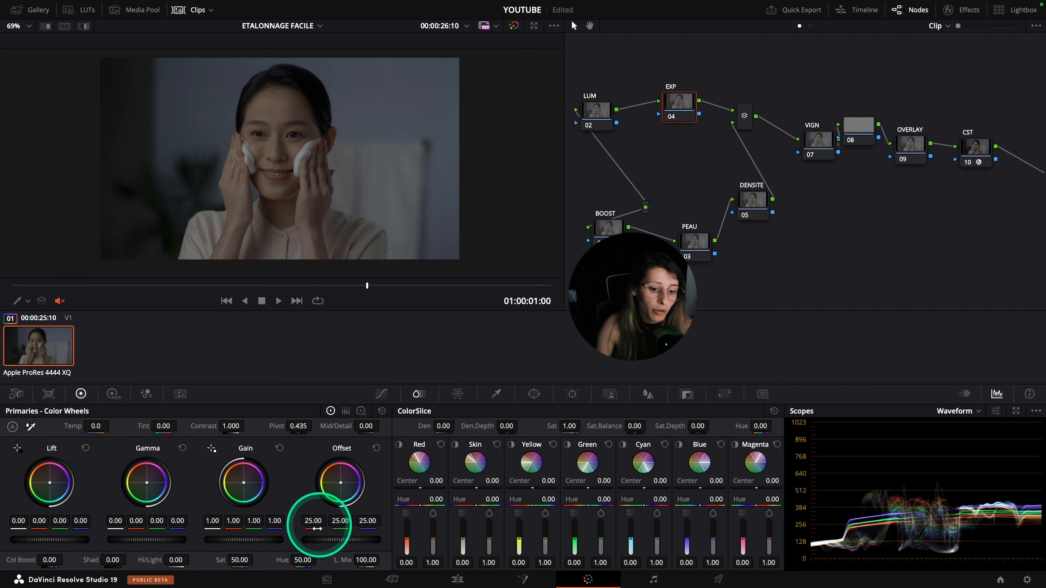
pyautogui.moveTo(326, 538); pyautogui.dragTo(581, 533)
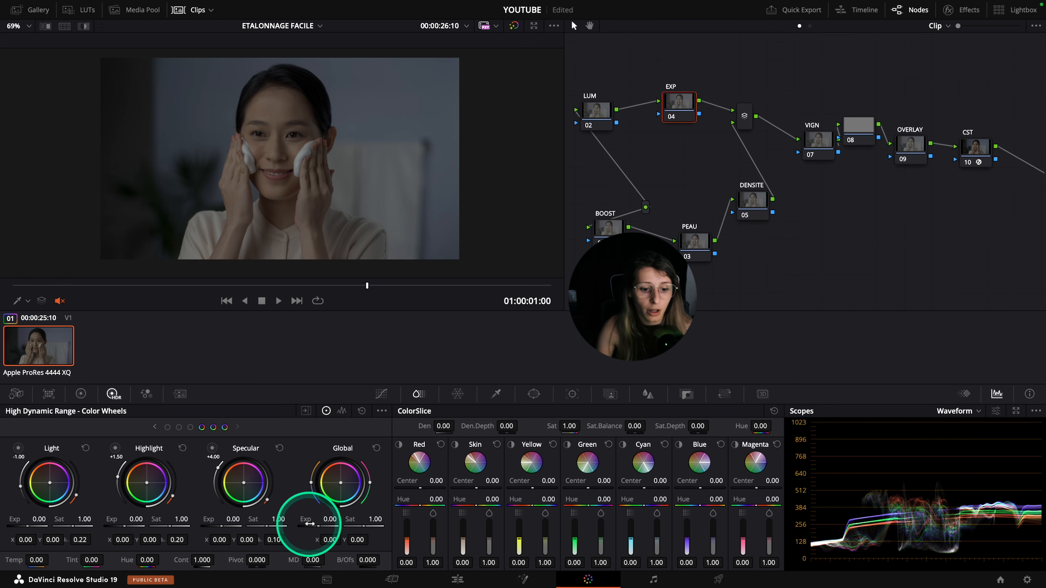
# Set the EXP node's HDR global exposure to about 0.62 and return to the primaries color wheels
pyautogui.moveTo(327, 529); pyautogui.dragTo(465, 532)
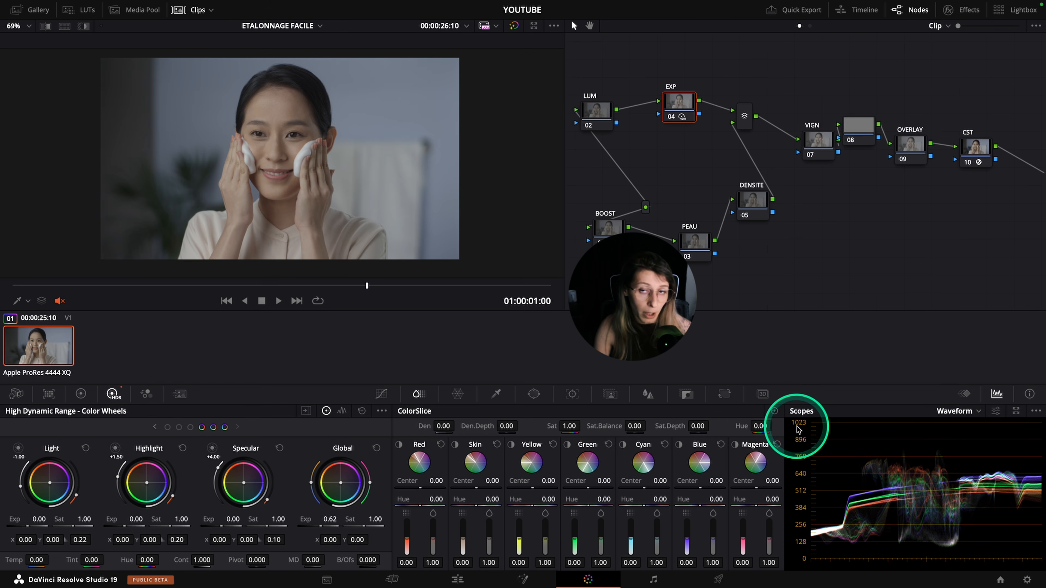
pyautogui.click(81, 394)
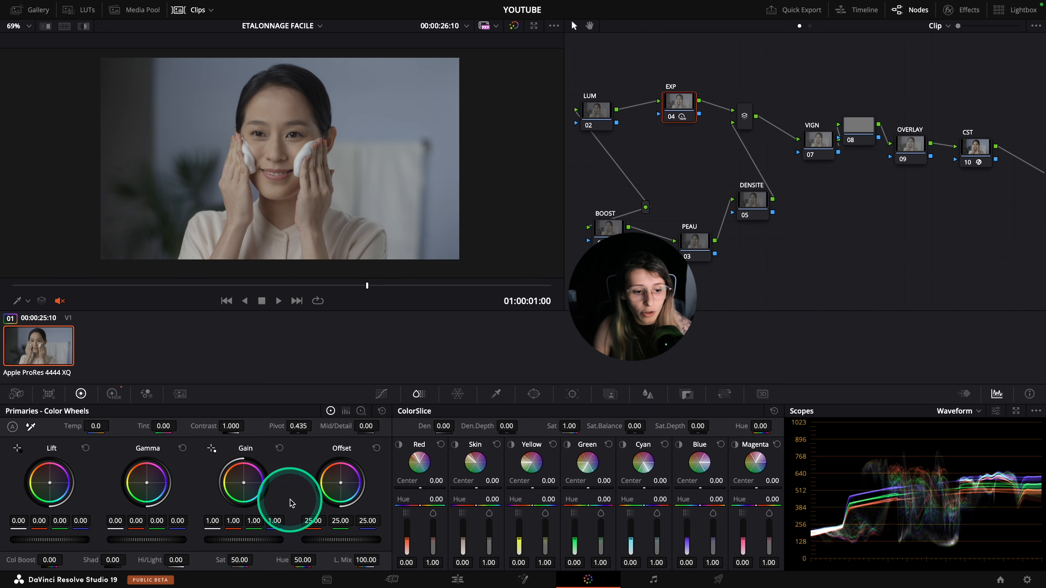
# Set the EXP node's primaries Gain to 1.07 and Lift to -0.03
pyautogui.moveTo(242, 540); pyautogui.dragTo(278, 537)
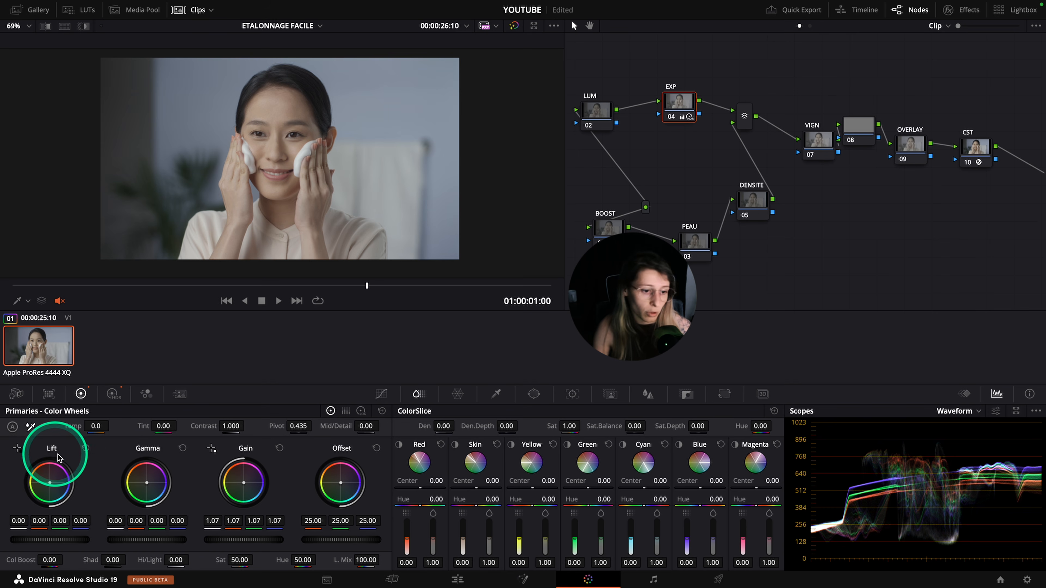
pyautogui.moveTo(46, 541); pyautogui.dragTo(39, 541)
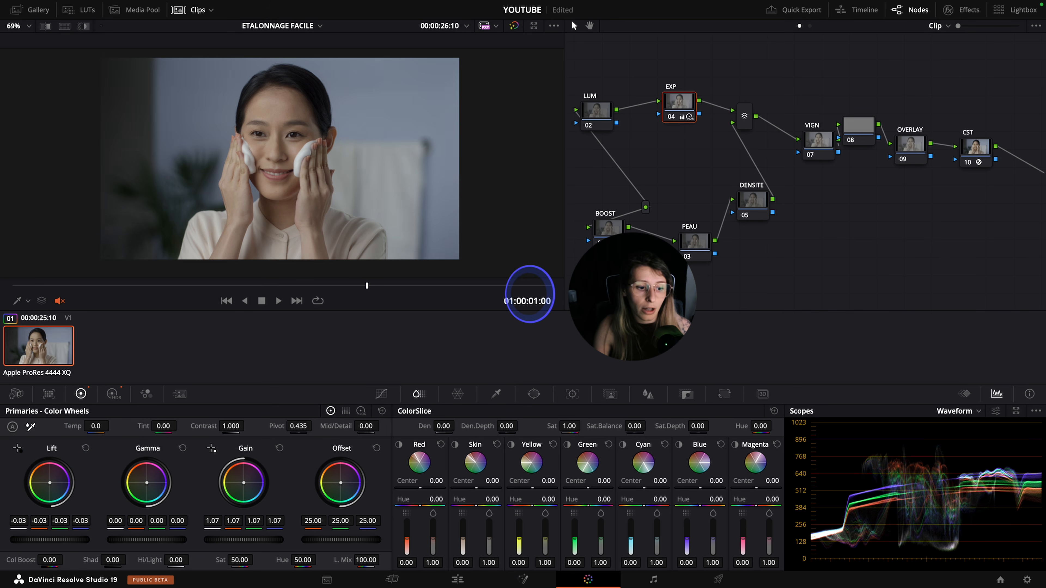
pyautogui.moveTo(49, 541)
pyautogui.mouseDown()
pyautogui.moveTo(35, 543)
pyautogui.moveTo(66, 540)
pyautogui.mouseUp()
# Review the graded image full screen and move the playhead to 01:00:01:06
pyautogui.press('super+f')
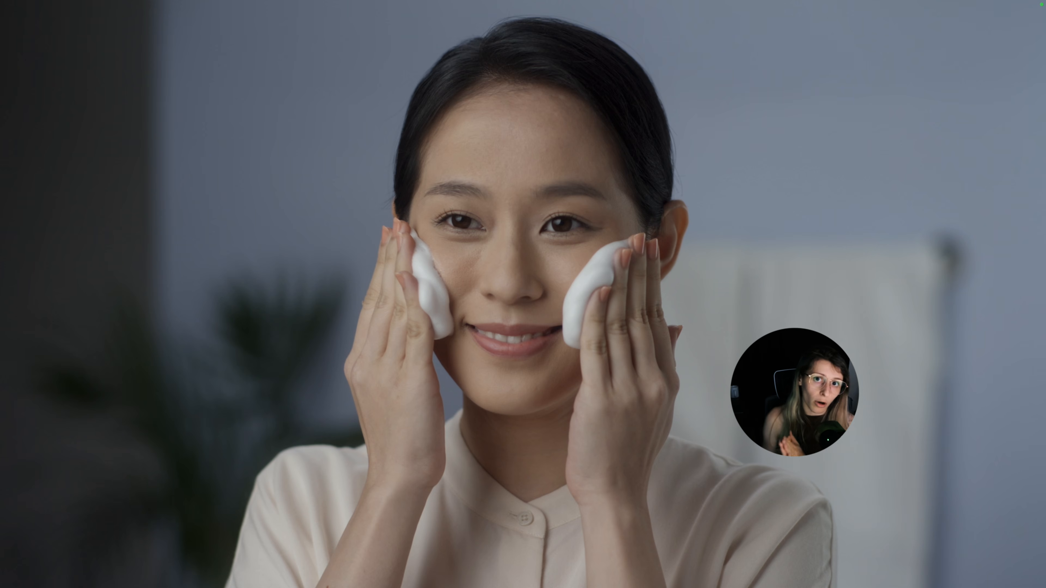
pyautogui.press('Escape')
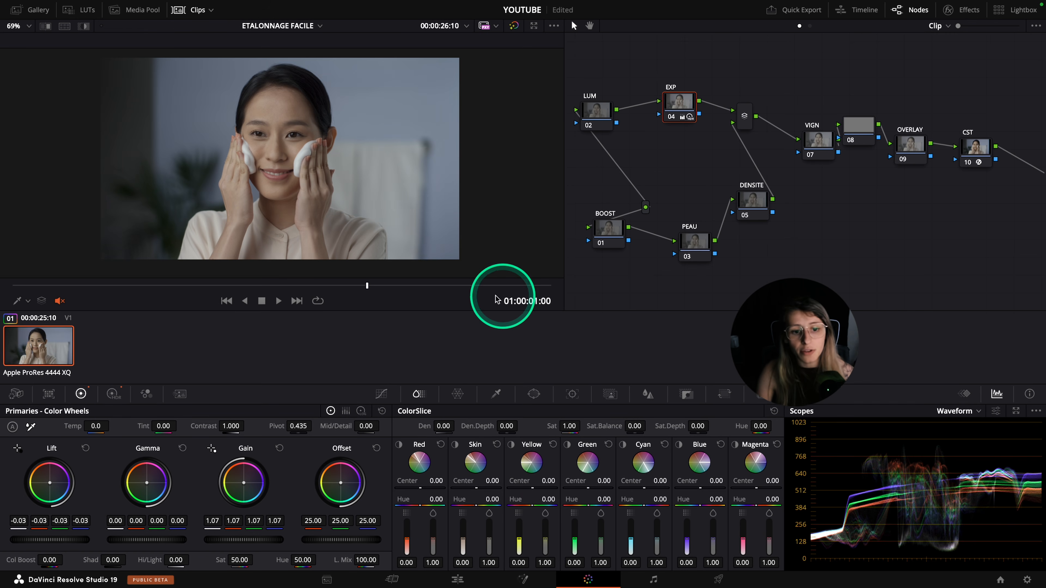
pyautogui.moveTo(369, 289); pyautogui.dragTo(451, 286)
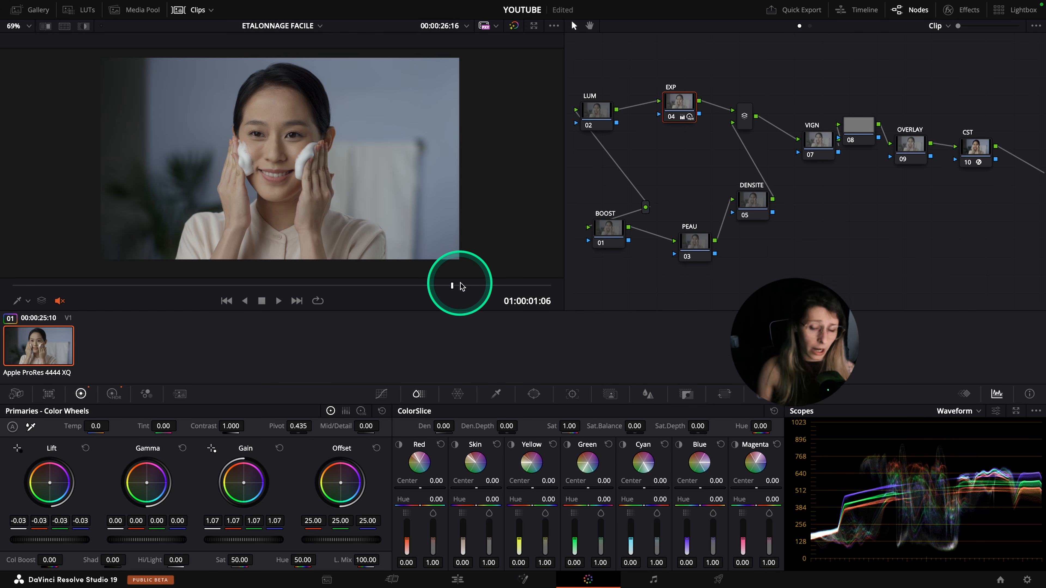
# Select the LUM node, lower its HDR Light exposure to -0.05 and check the image full screen
pyautogui.moveTo(597, 118)
pyautogui.mouseDown()
pyautogui.moveTo(623, 122)
pyautogui.moveTo(611, 110)
pyautogui.mouseUp()
pyautogui.hscroll(-1, 688, 170)
pyautogui.scroll(1, 688, 169)
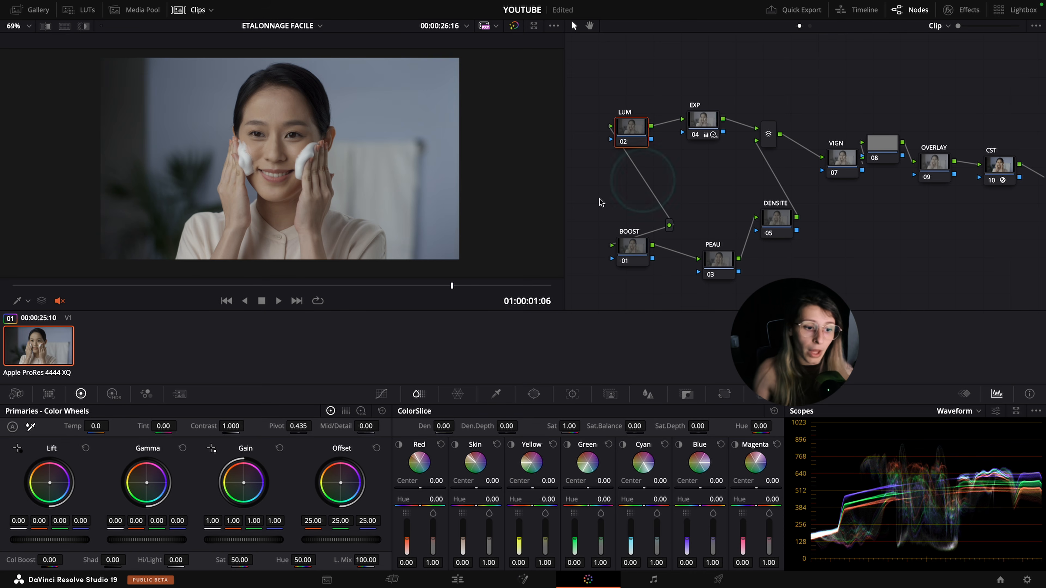
pyautogui.click(112, 395)
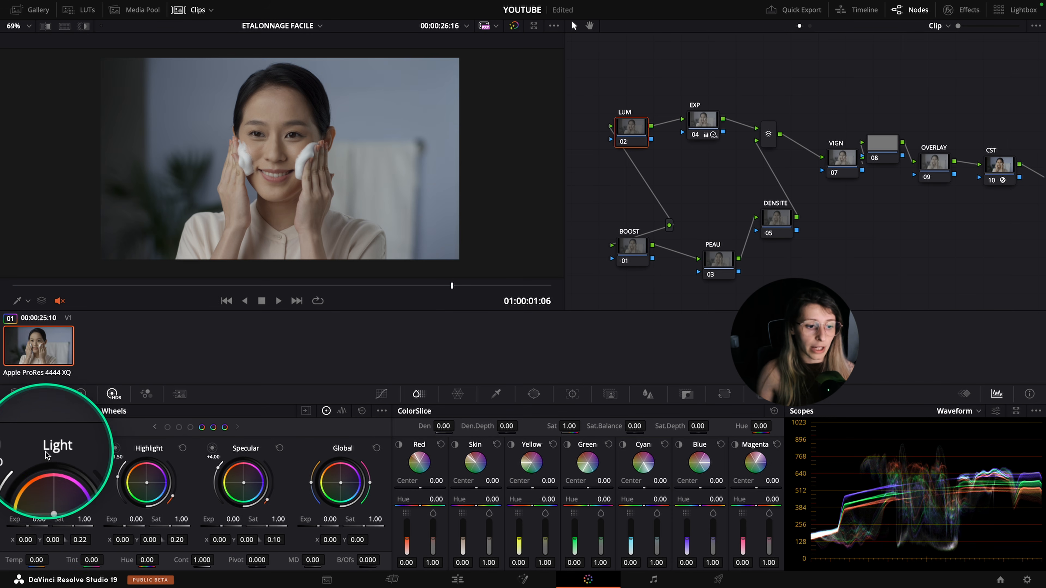
pyautogui.moveTo(28, 526); pyautogui.dragTo(15, 527)
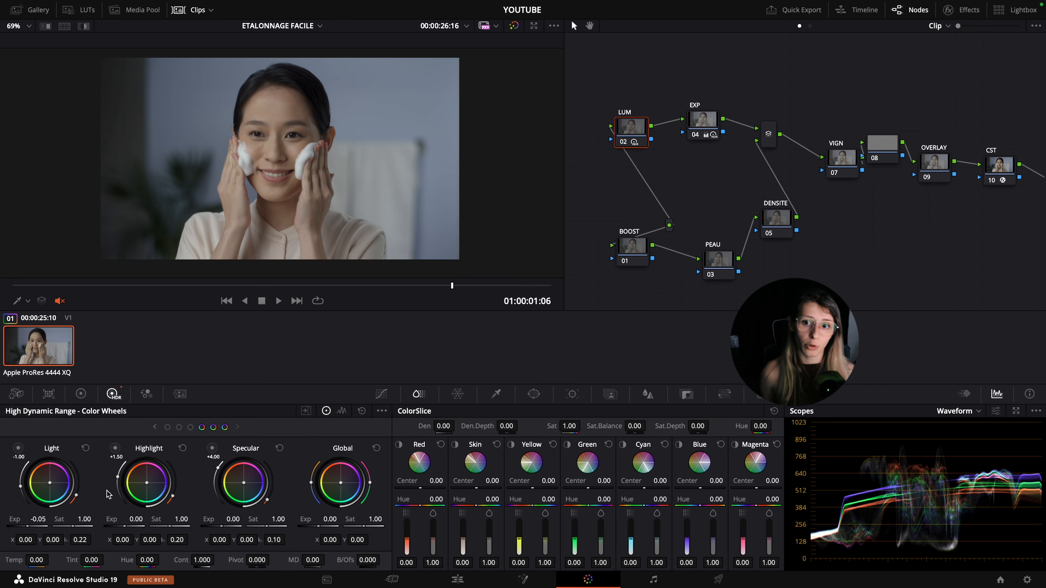
pyautogui.press('super+f')
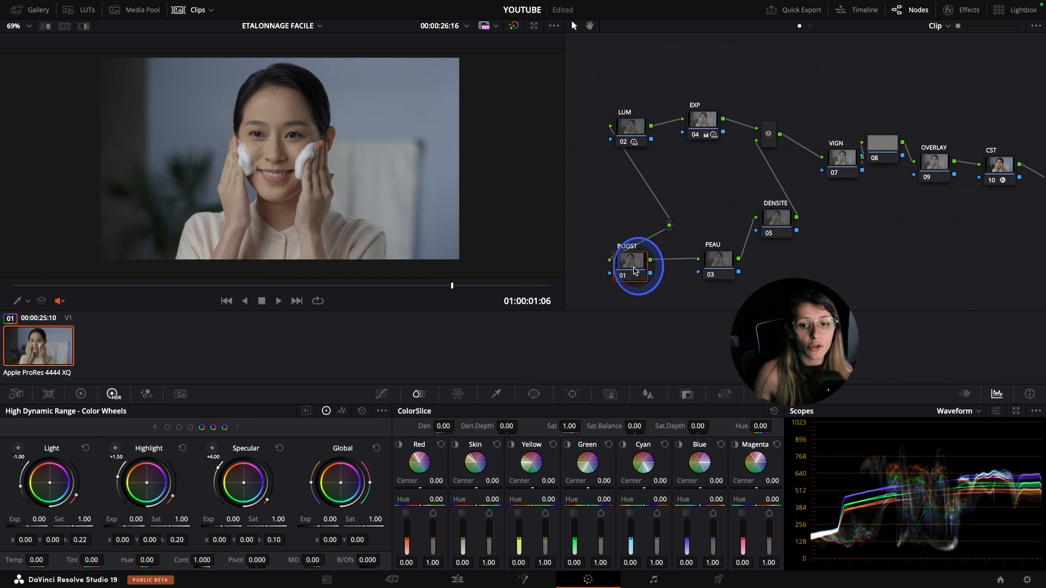
# Select the BOOST node and raise its primaries Color Boost to 10
pyautogui.moveTo(633, 269); pyautogui.dragTo(641, 275)
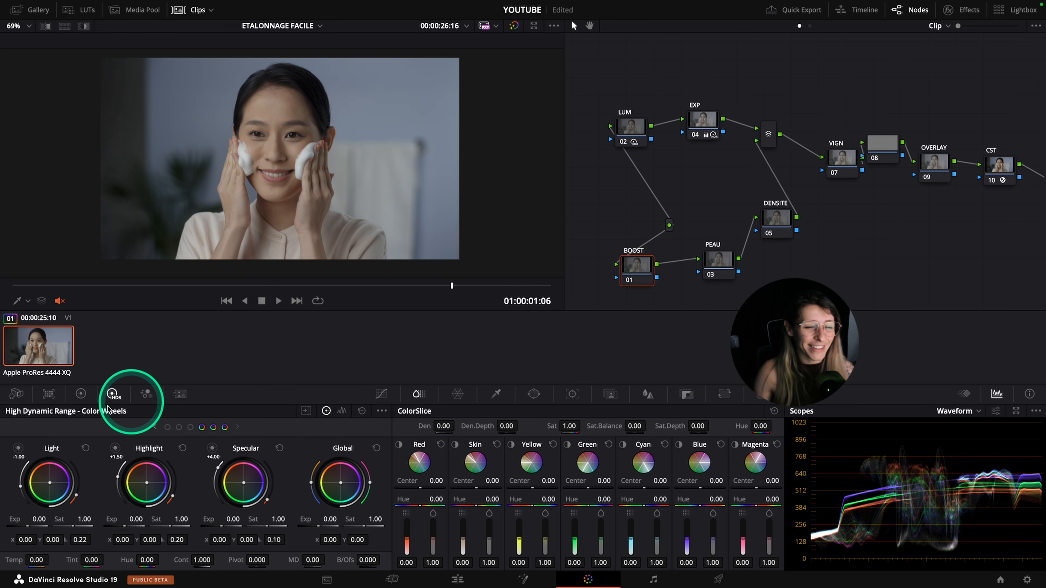
pyautogui.click(85, 398)
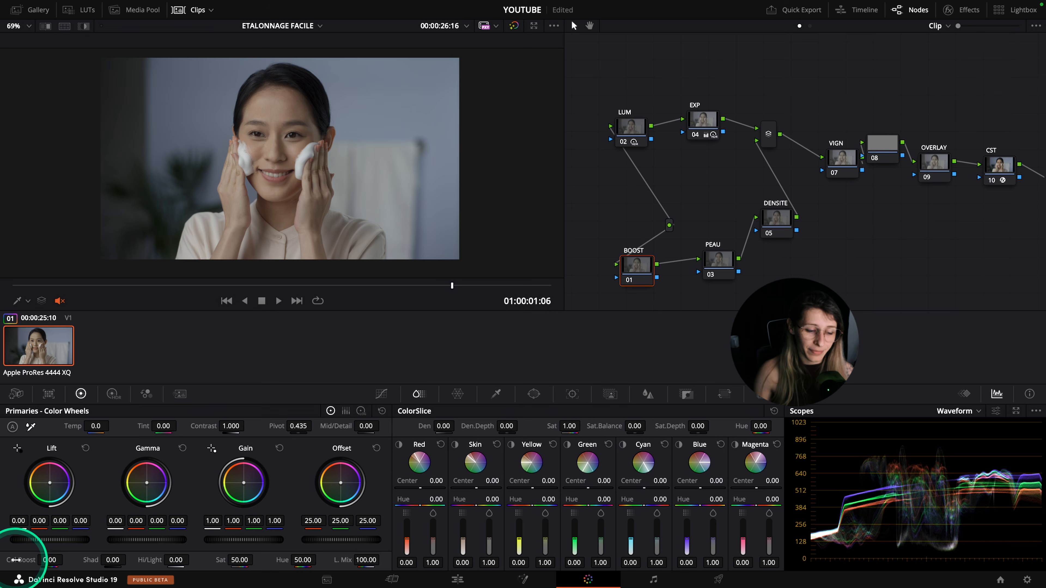
pyautogui.moveTo(9, 560); pyautogui.dragTo(35, 555)
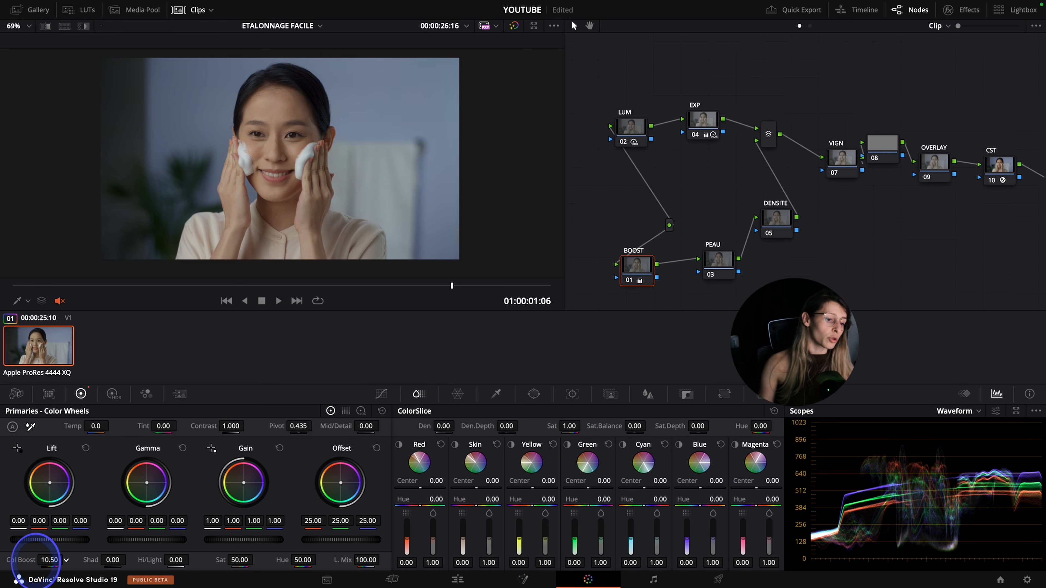
pyautogui.hotkey('alt', 's')
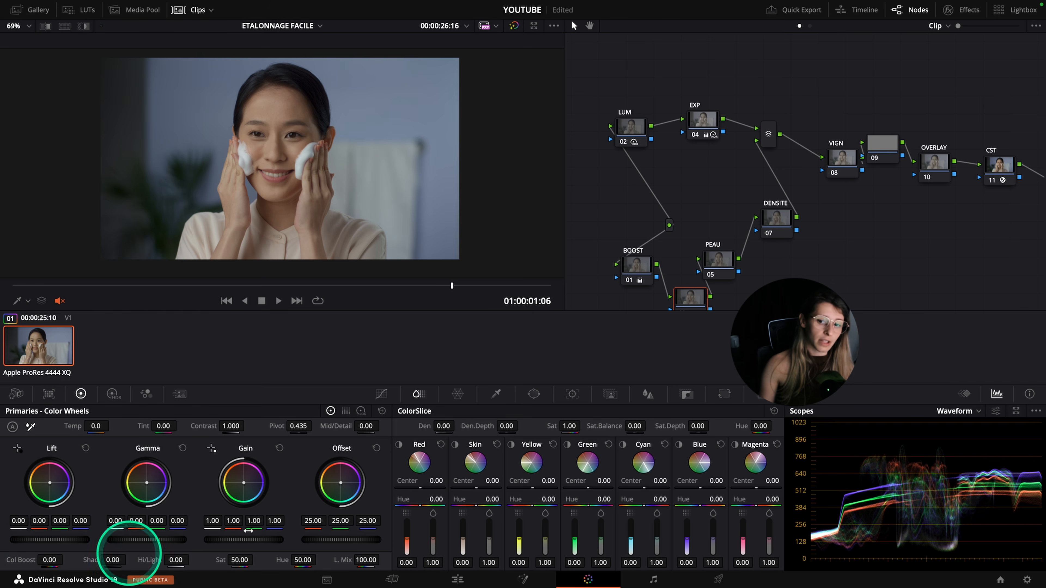
pyautogui.click(691, 301)
pyautogui.press('Delete')
# Compare the image with the BOOST node disabled and enabled, including a full-screen view
pyautogui.click(630, 273)
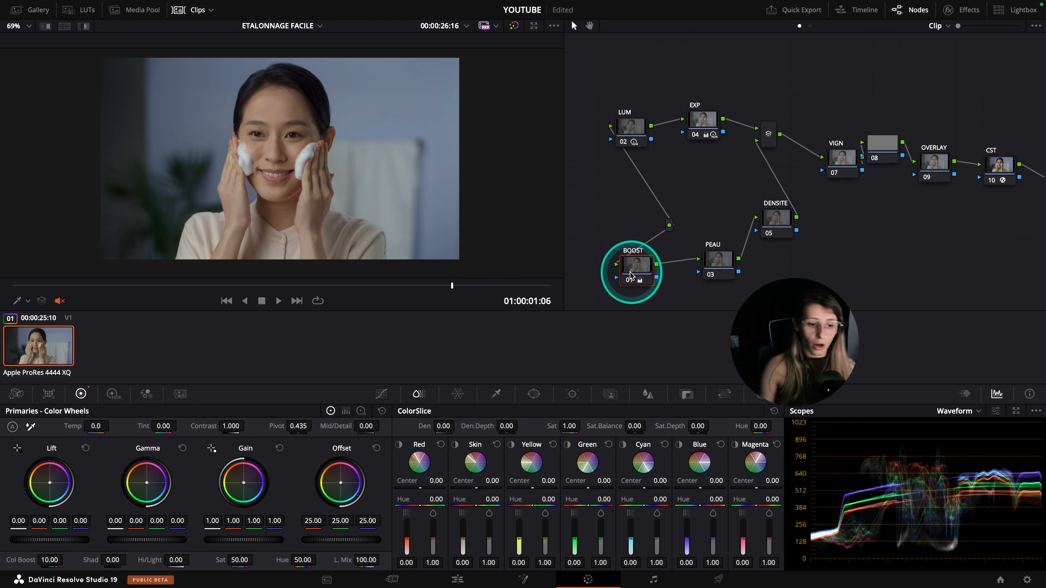
pyautogui.hotkey('ctrl', 'd')
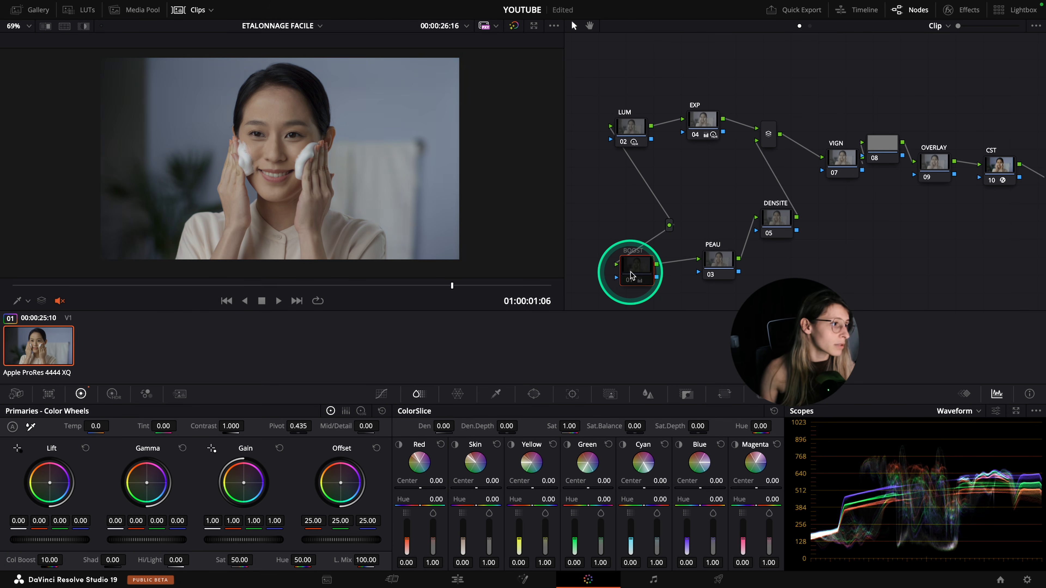
pyautogui.hotkey('ctrl', 'd')
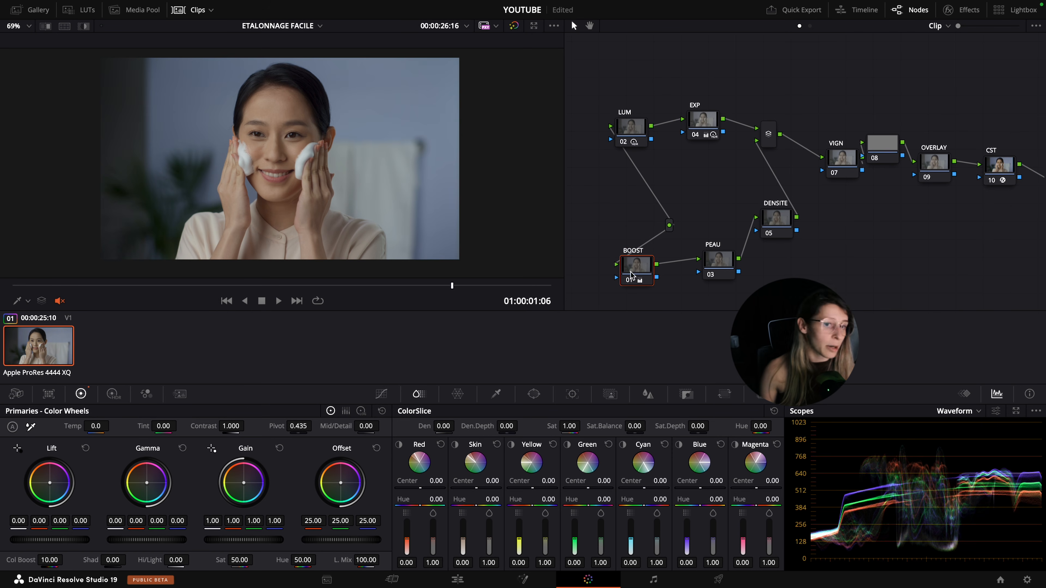
pyautogui.hotkey('ctrl', 'f')
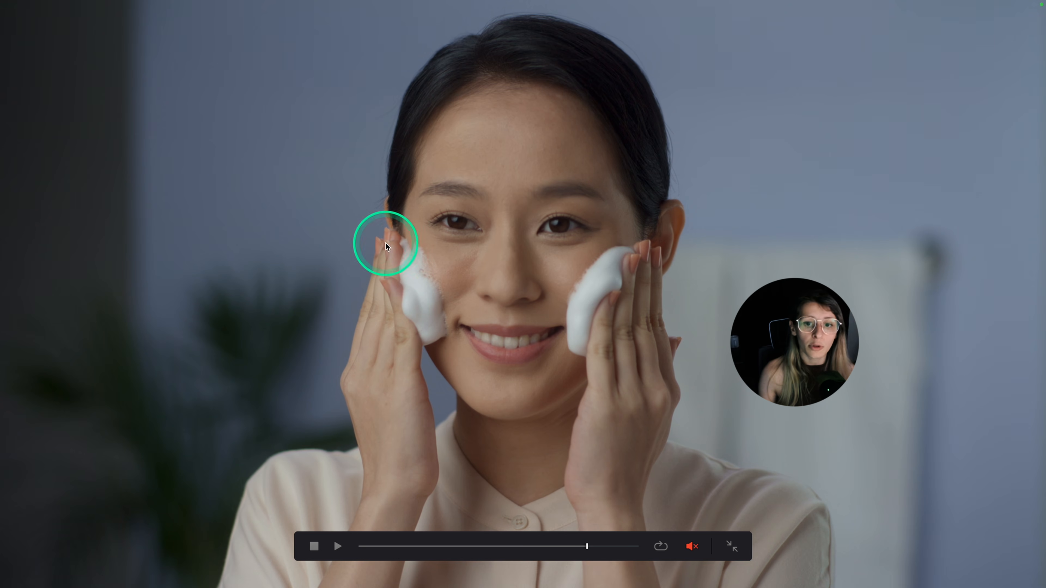
pyautogui.press('Escape')
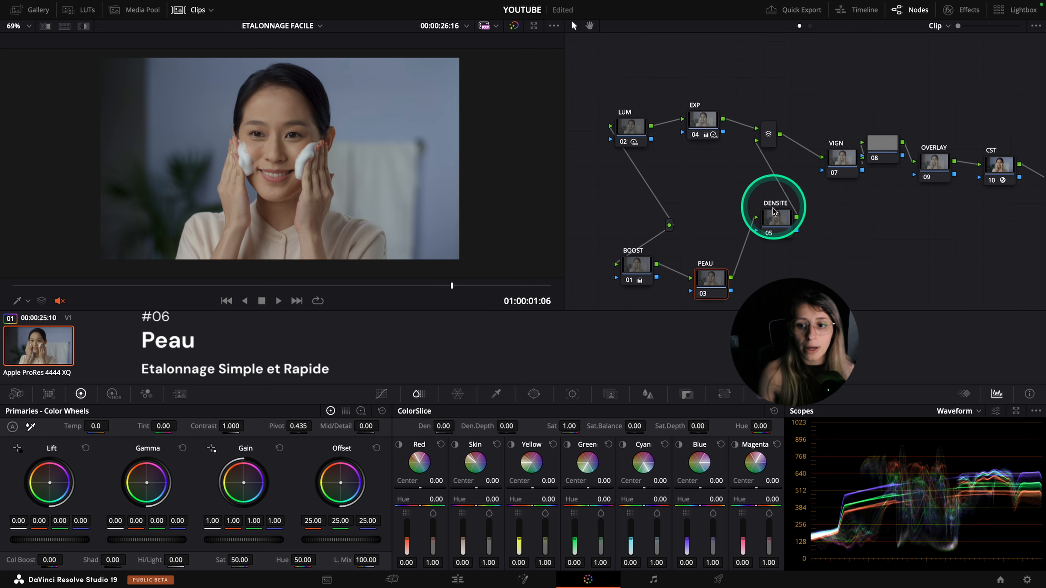
# Move the DENSITE node lower in the node tree near PEAU and inspect the skin full screen
pyautogui.moveTo(773, 211); pyautogui.dragTo(785, 238)
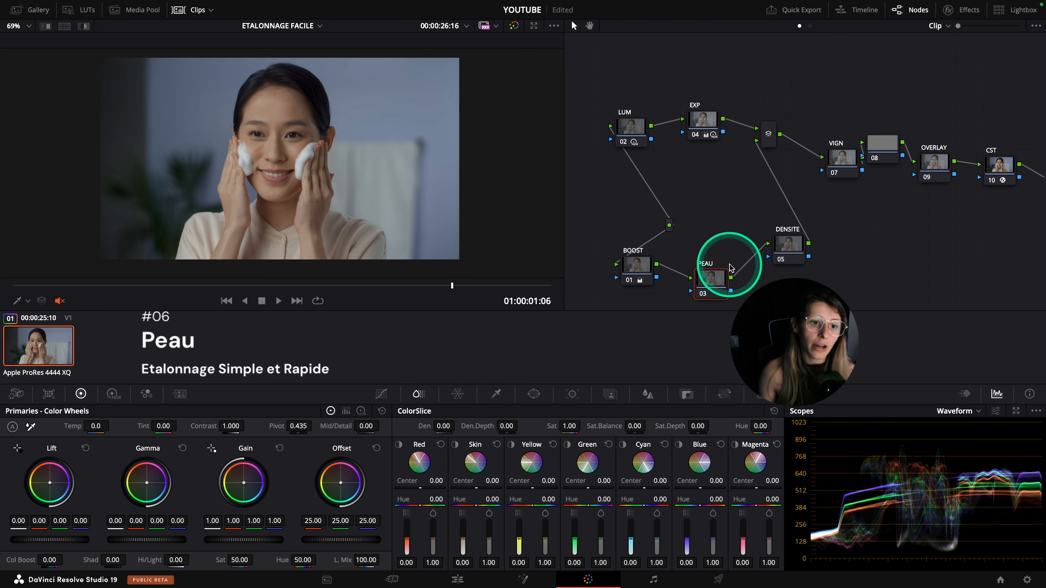
pyautogui.hotkey('ctrl', 'f')
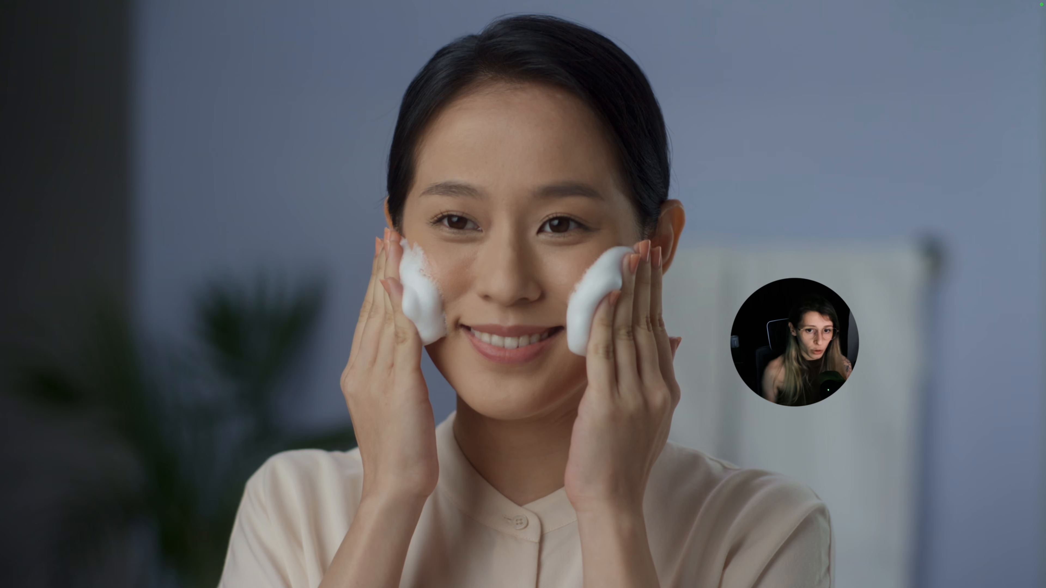
pyautogui.press('Escape')
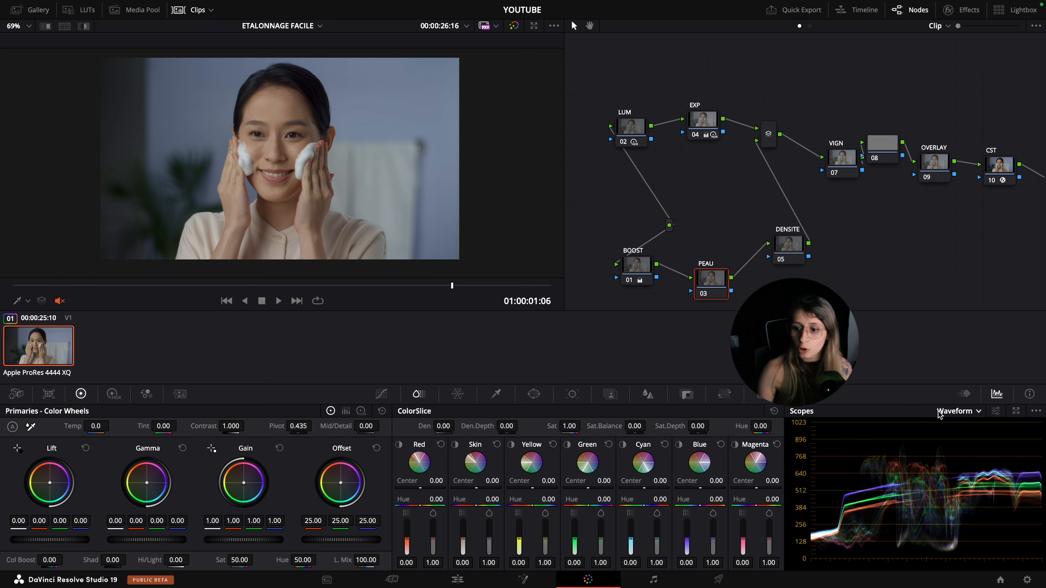
# Switch the scope to the Vectorscope and turn on its skin tone indicator and 2x zoom
pyautogui.click(939, 412)
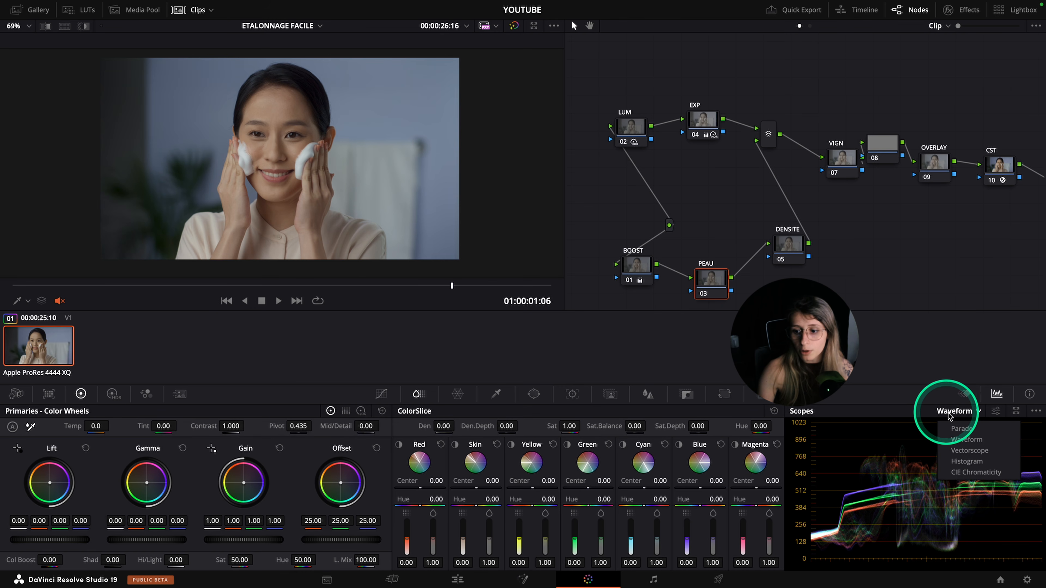
pyautogui.click(960, 452)
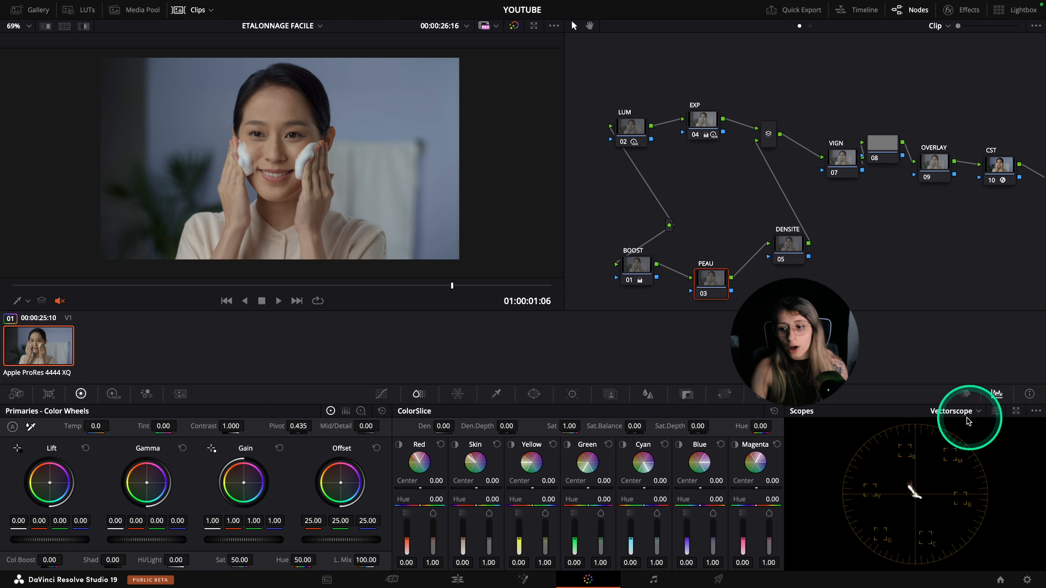
pyautogui.click(999, 413)
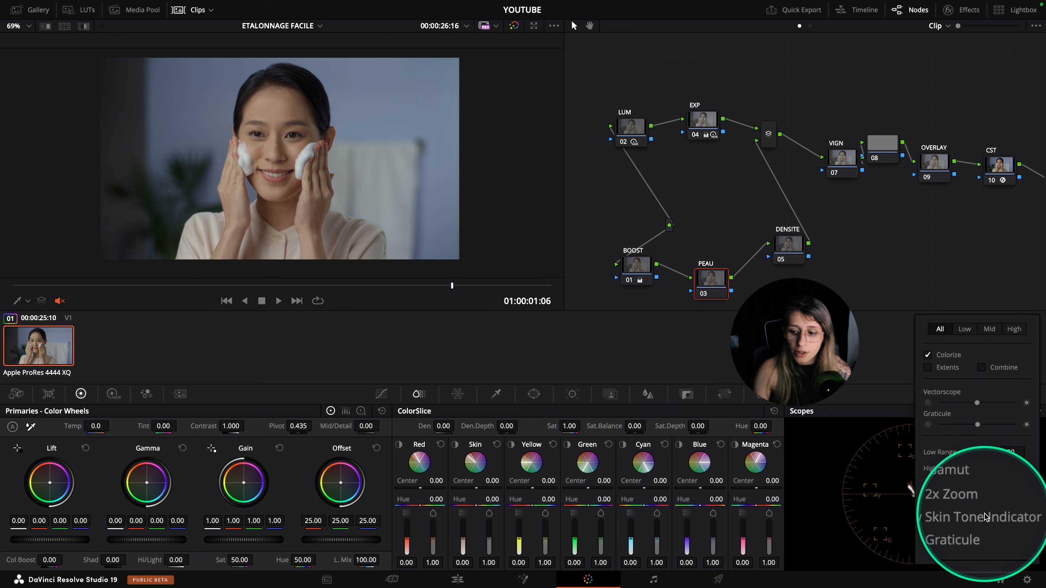
pyautogui.click(927, 517)
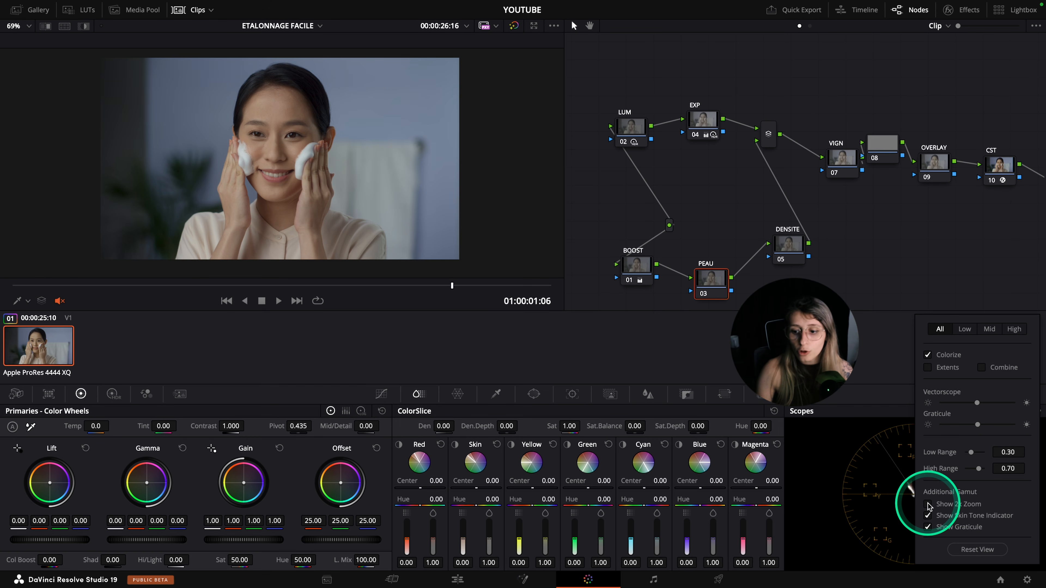
pyautogui.click(835, 476)
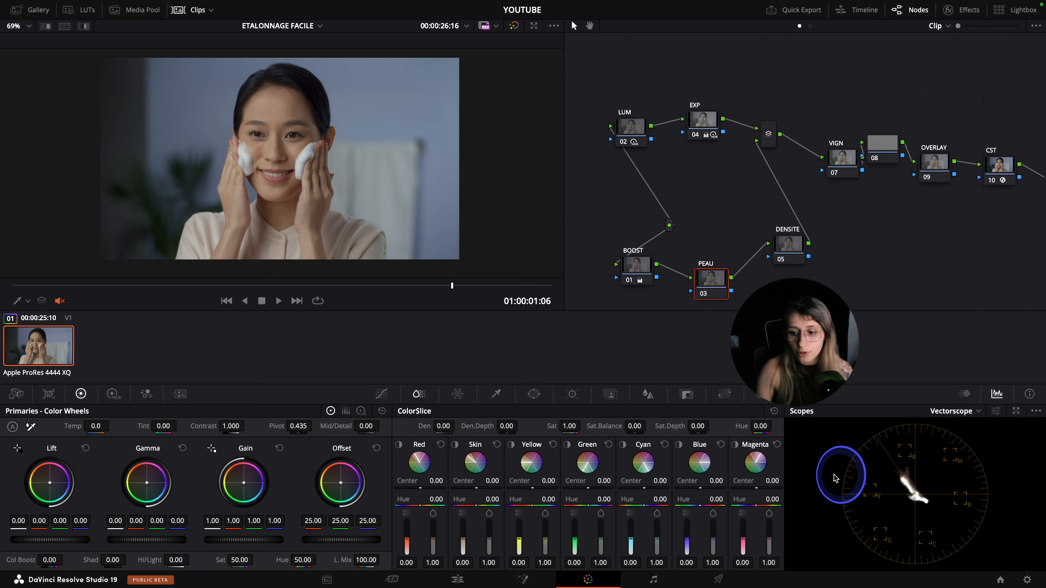
pyautogui.scroll(2, 896, 478)
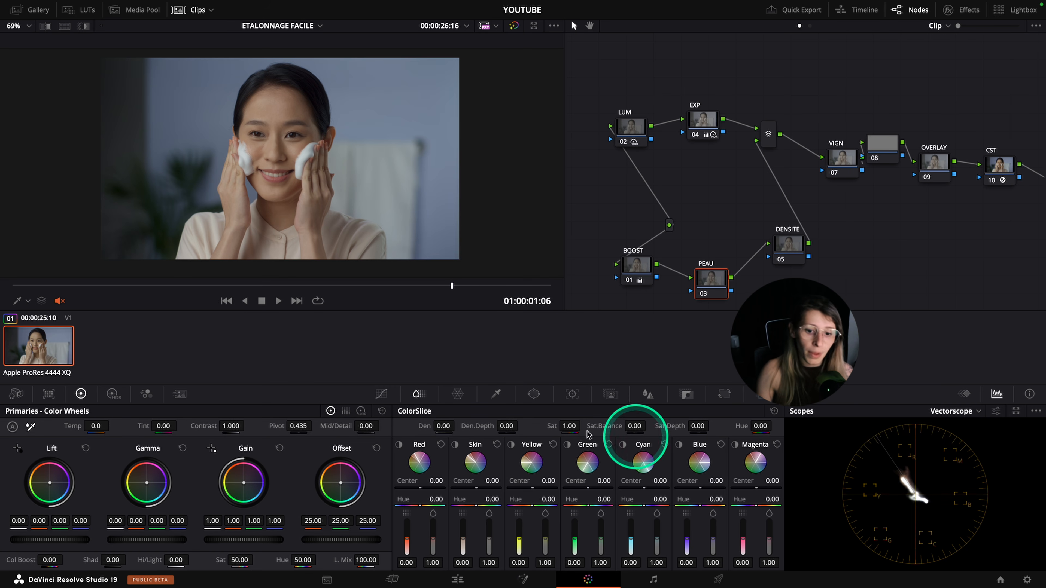
# Open the Hue-Saturation Color Warper for the PEAU node and set its hue and saturation resolution to 16
pyautogui.click(458, 394)
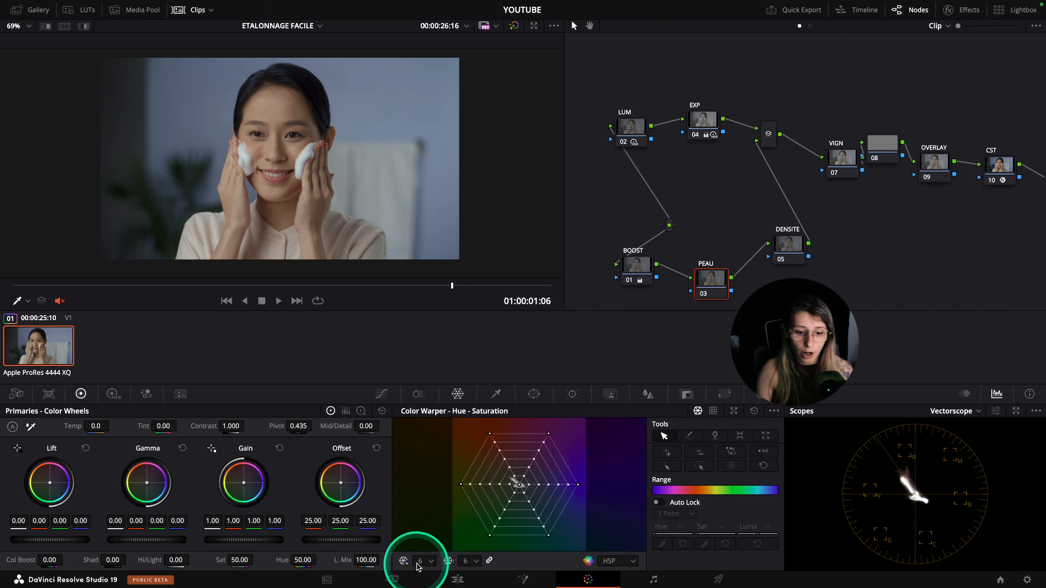
pyautogui.click(427, 562)
pyautogui.click(415, 543)
pyautogui.click(403, 562)
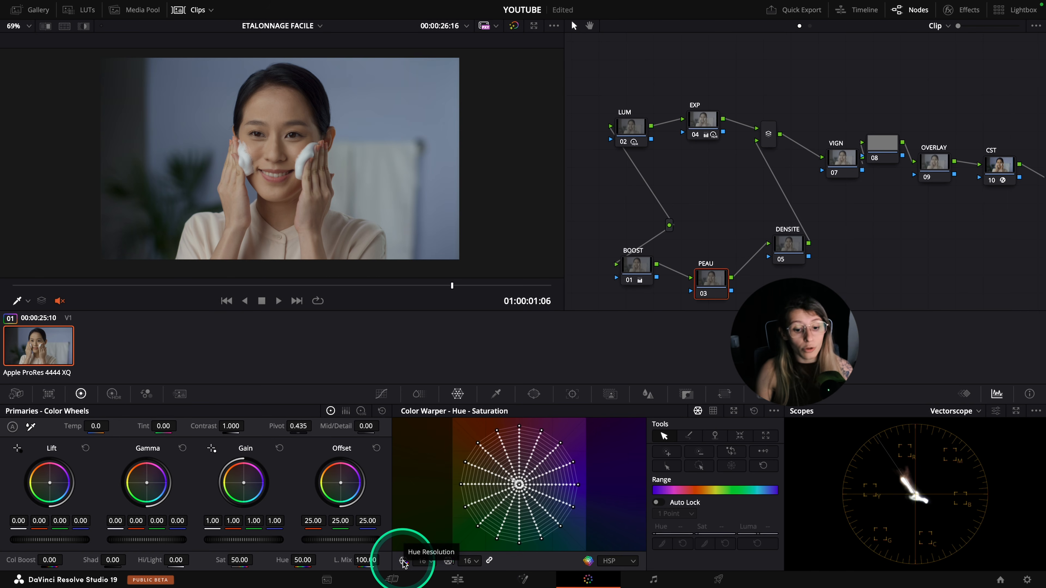
pyautogui.click(403, 563)
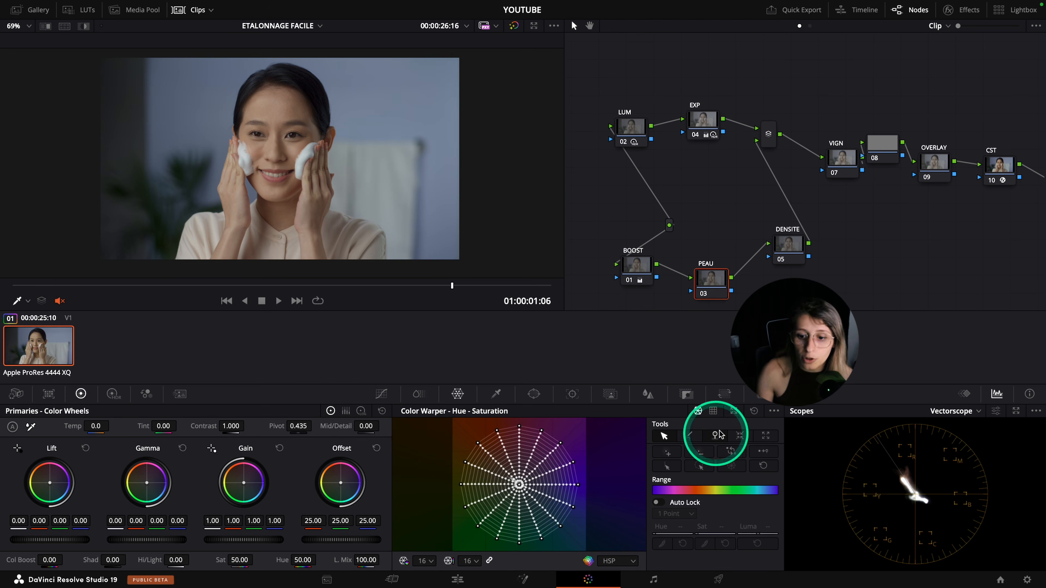
# Enlarge the Color Warper and shift the outer orange skin-tone point to about Hue 0.91 and Sat 1.14
pyautogui.click(733, 412)
pyautogui.moveTo(487, 244); pyautogui.dragTo(546, 286)
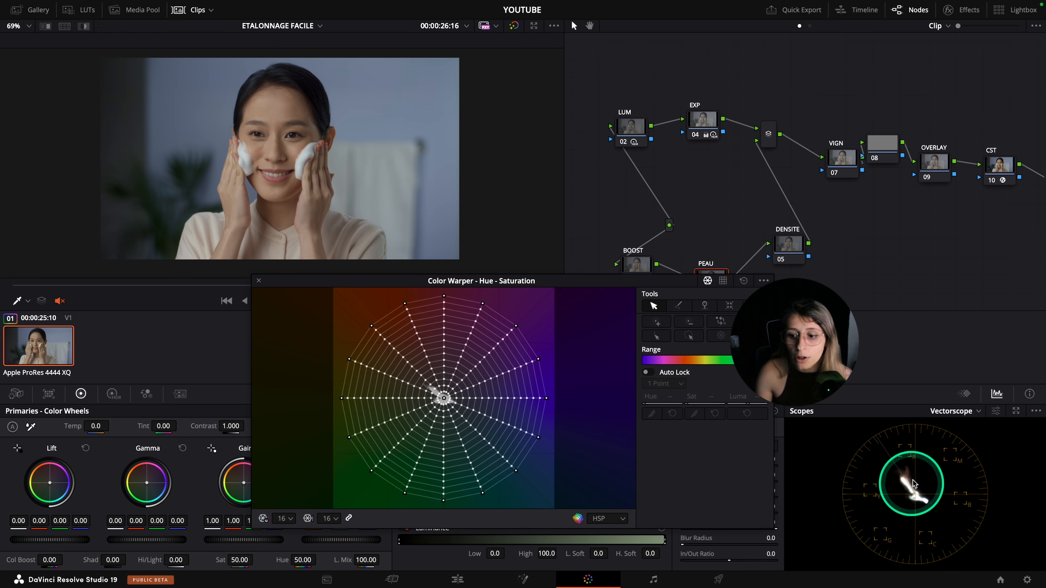
pyautogui.click(372, 326)
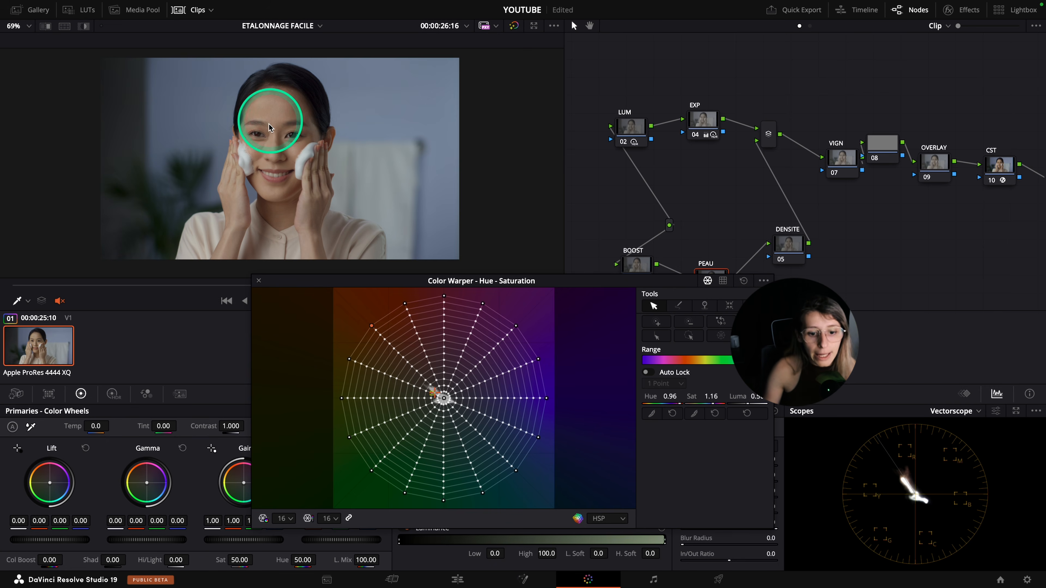
pyautogui.click(349, 359)
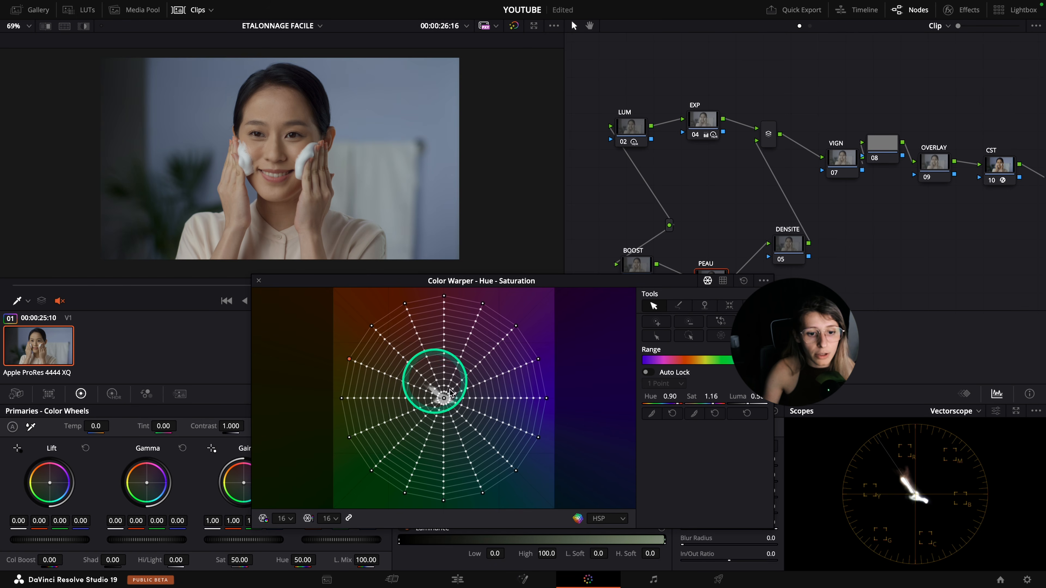
pyautogui.moveTo(349, 362); pyautogui.dragTo(355, 355)
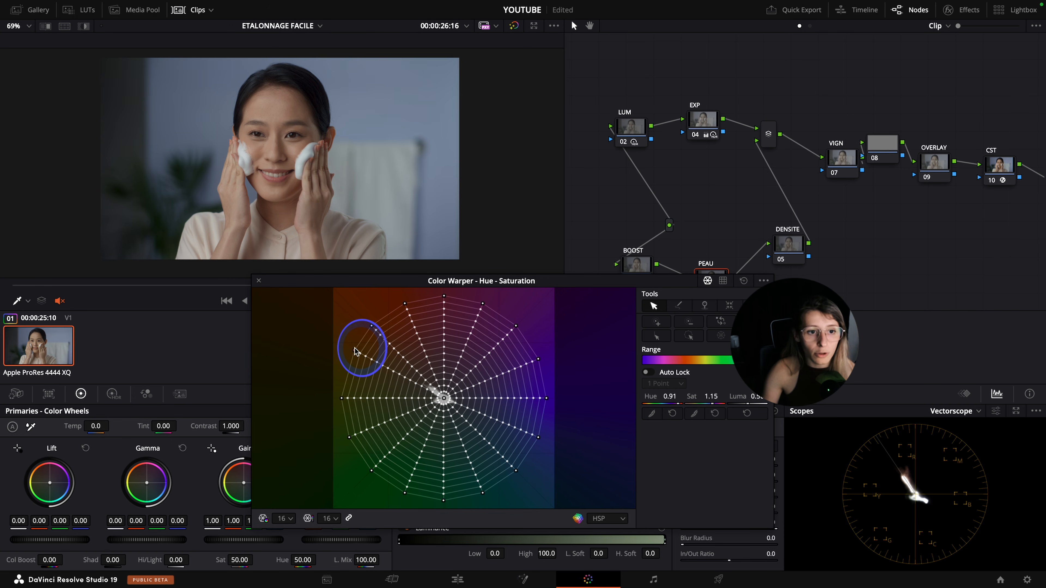
pyautogui.moveTo(356, 351); pyautogui.dragTo(359, 350)
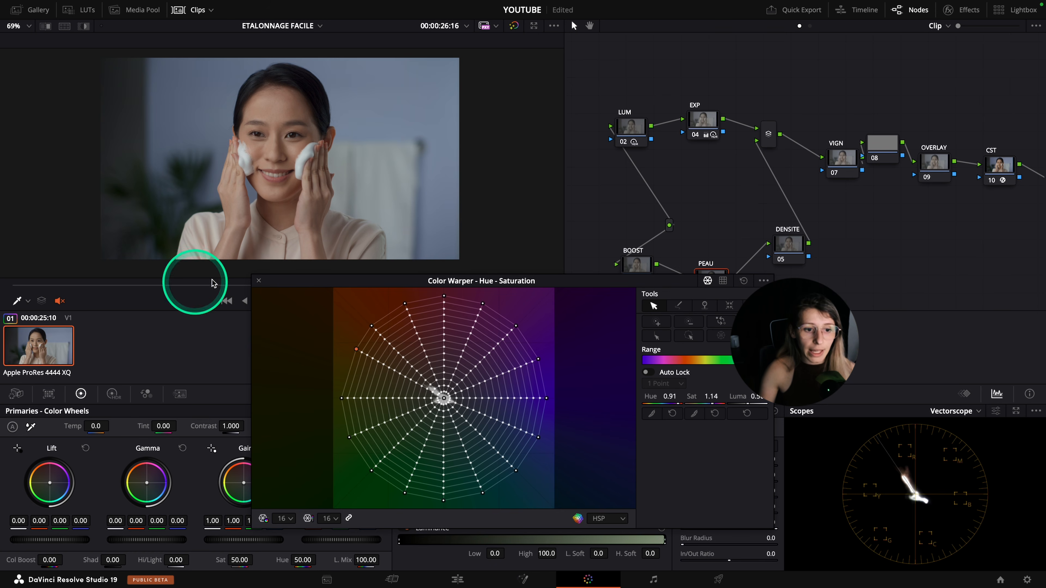
# Close the enlarged Color Warper and inspect the corrected skin tones full screen
pyautogui.click(259, 280)
pyautogui.press('p')
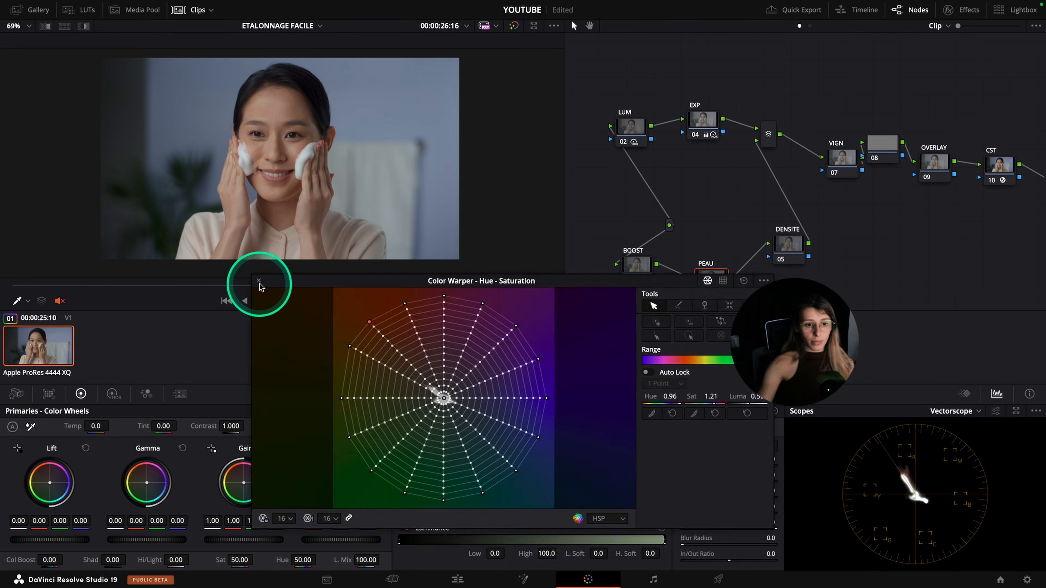
pyautogui.click(258, 281)
# Open ColorSlice for the DENSITE node, raise the Blue density to 0.97 and inspect the image full screen
pyautogui.moveTo(787, 243); pyautogui.dragTo(794, 263)
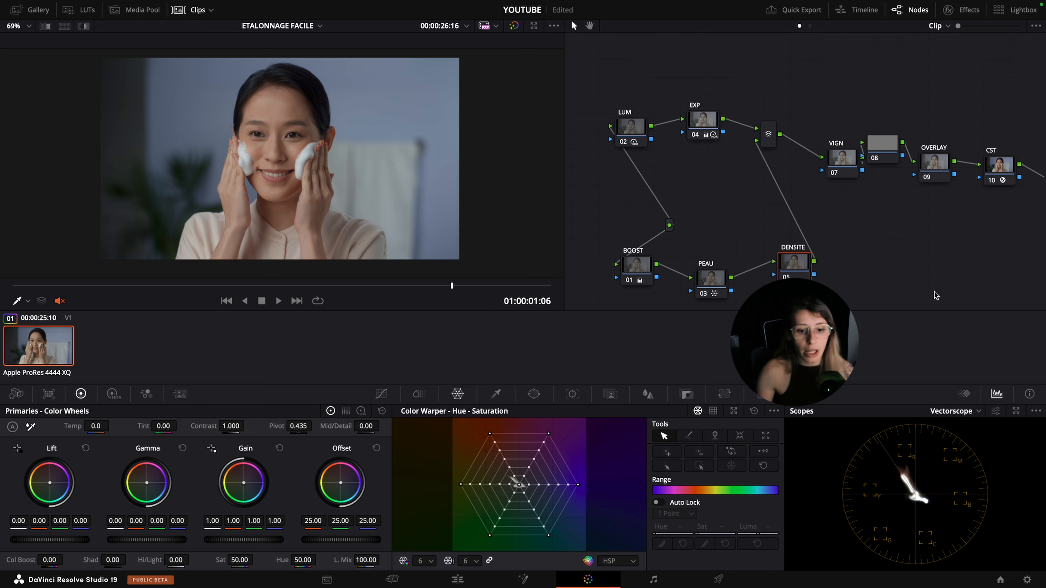
pyautogui.click(416, 395)
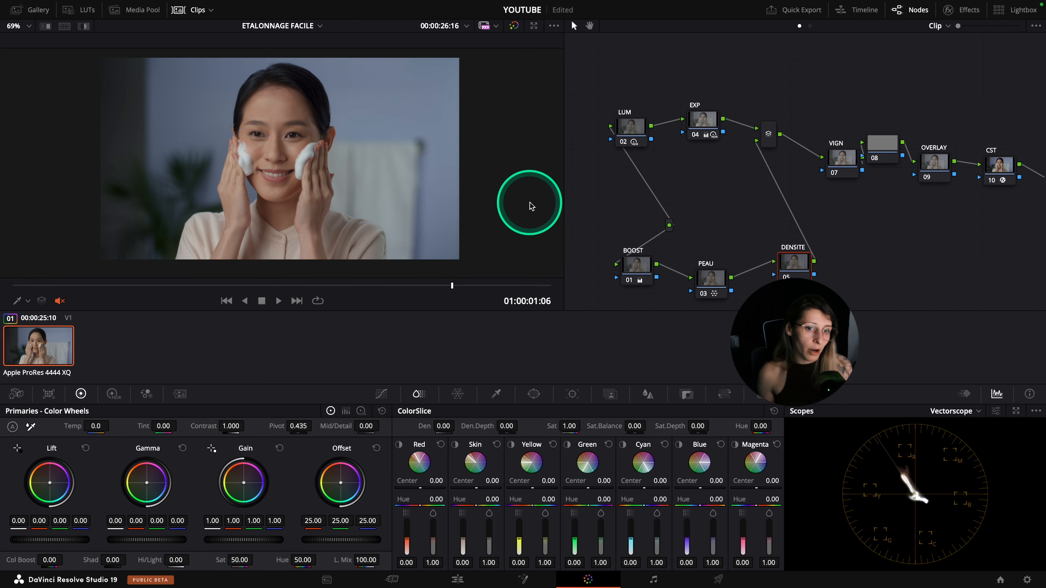
pyautogui.scroll(1, 531, 205)
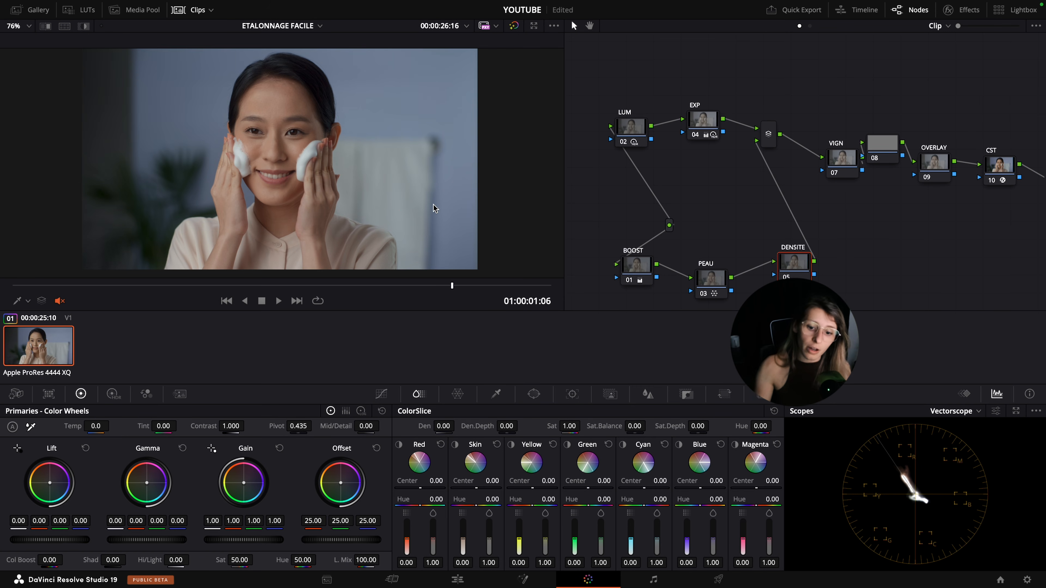
pyautogui.moveTo(686, 541); pyautogui.dragTo(704, 586)
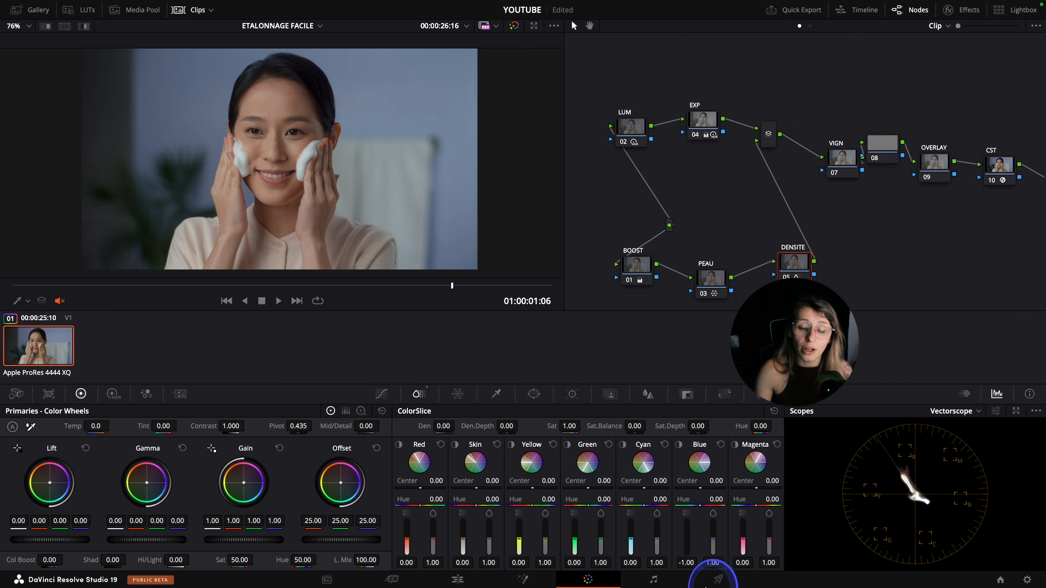
pyautogui.moveTo(712, 582); pyautogui.dragTo(710, 529)
pyautogui.hotkey('ctrl', 'f')
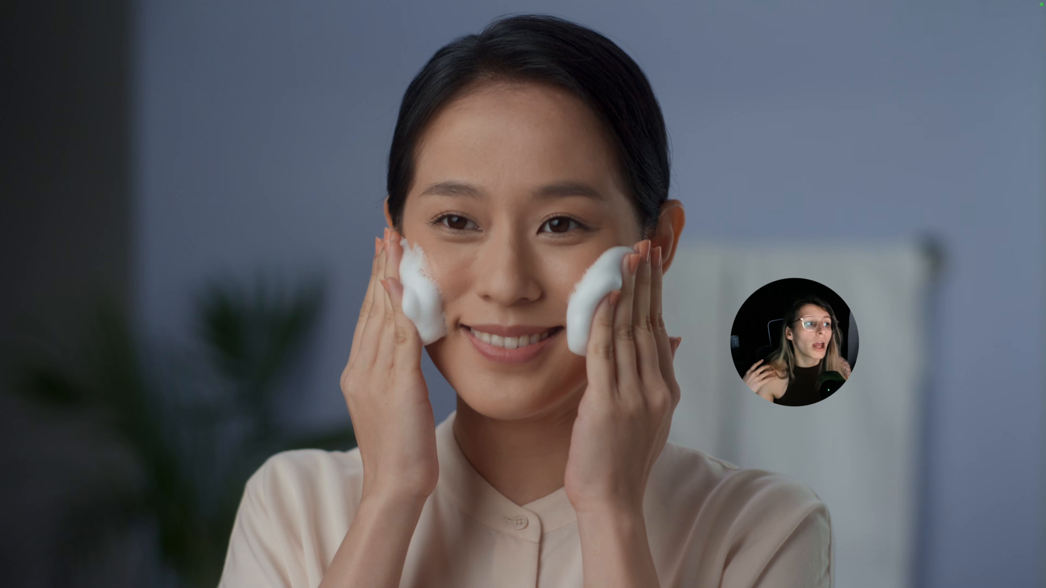
pyautogui.hotkey('ctrl', 'f')
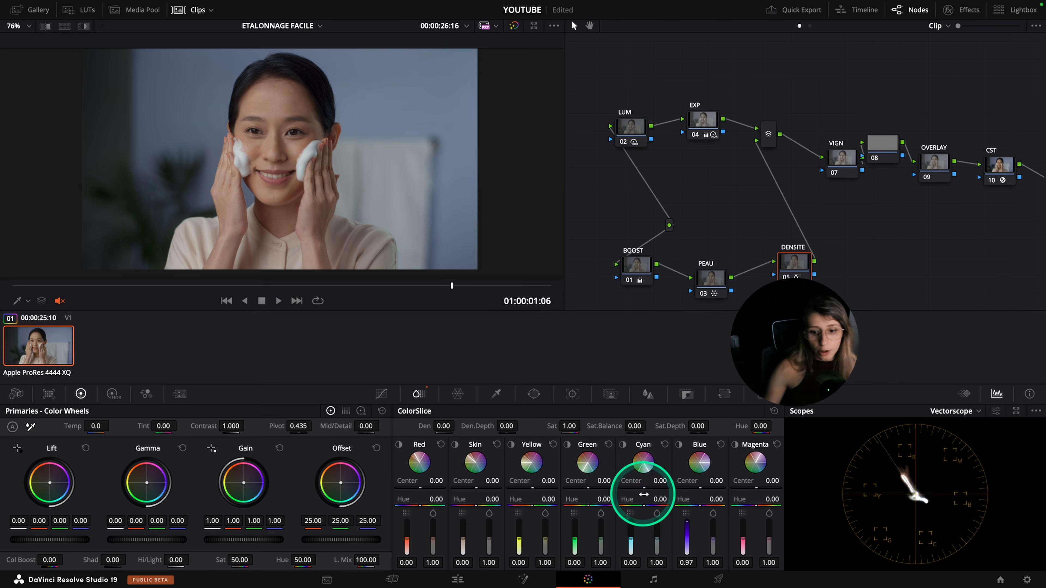
# Set ColorSlice saturation to 1.23 for Blue and 1.10 for Skin, comparing the image full screen
pyautogui.moveTo(630, 540)
pyautogui.mouseDown()
pyautogui.moveTo(642, 503)
pyautogui.moveTo(630, 533)
pyautogui.mouseUp()
pyautogui.press('super+z')
pyautogui.moveTo(712, 542); pyautogui.dragTo(726, 535)
pyautogui.press('super+f')
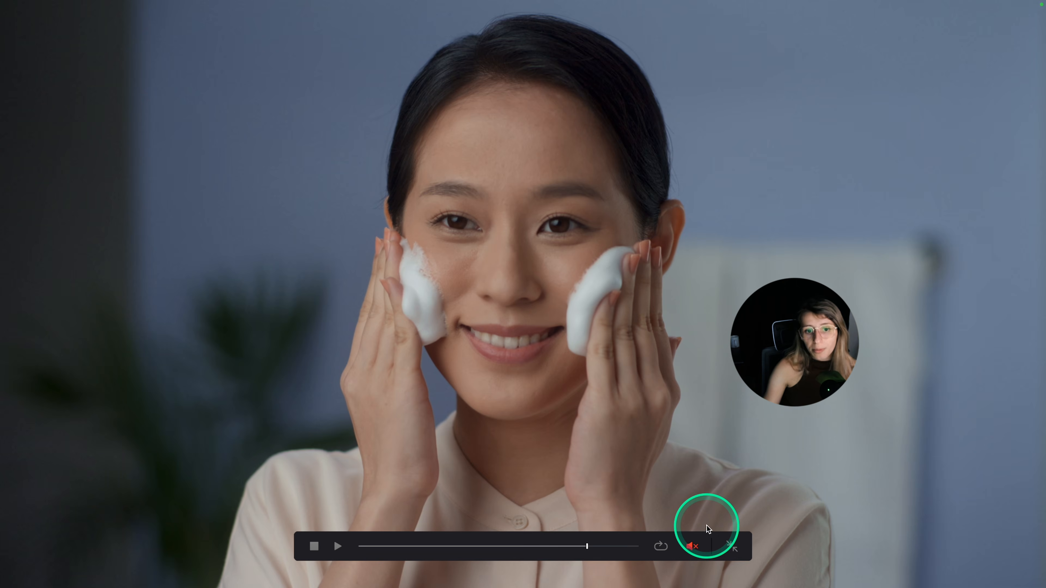
pyautogui.press('super+f')
pyautogui.press('super+f')
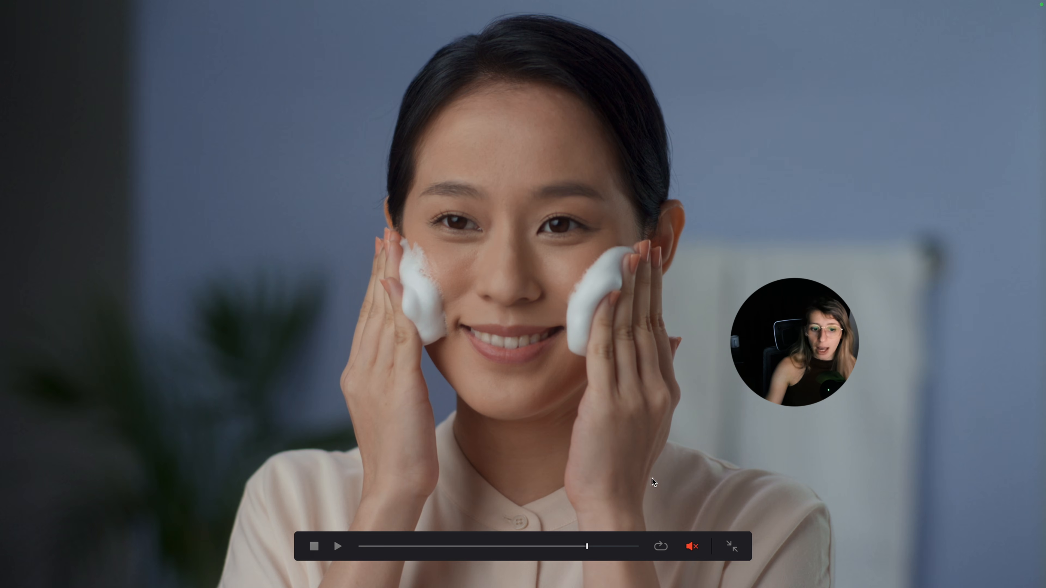
pyautogui.press('super+f')
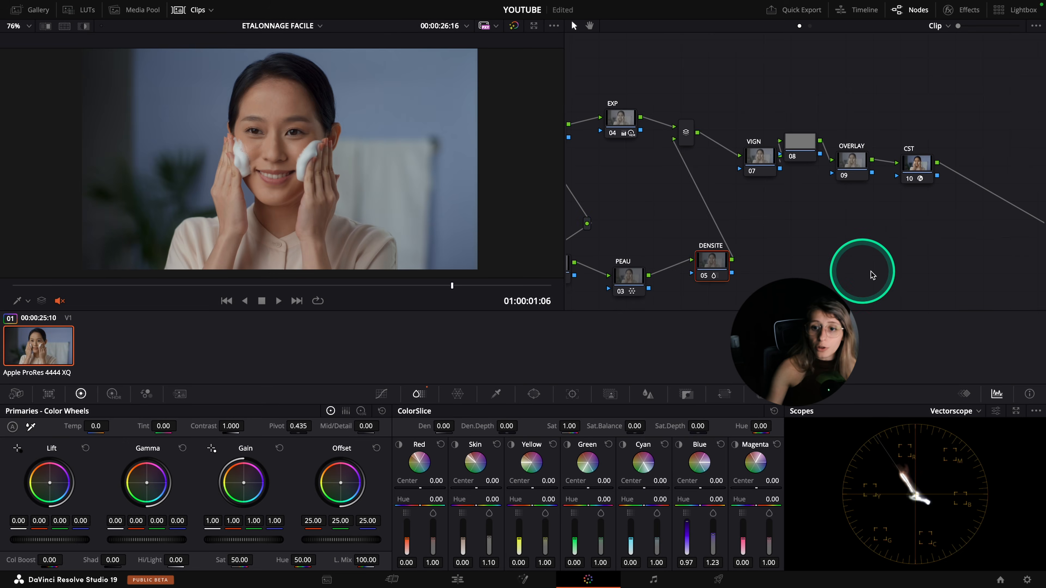
# Add a soft circular window around the woman on the VIGN node, with Size 57.90, Aspect 42.31 and Soft 1 at 18.00
pyautogui.moveTo(759, 165)
pyautogui.mouseDown()
pyautogui.moveTo(740, 203)
pyautogui.moveTo(780, 151)
pyautogui.moveTo(786, 188)
pyautogui.moveTo(758, 187)
pyautogui.moveTo(759, 166)
pyautogui.mouseUp()
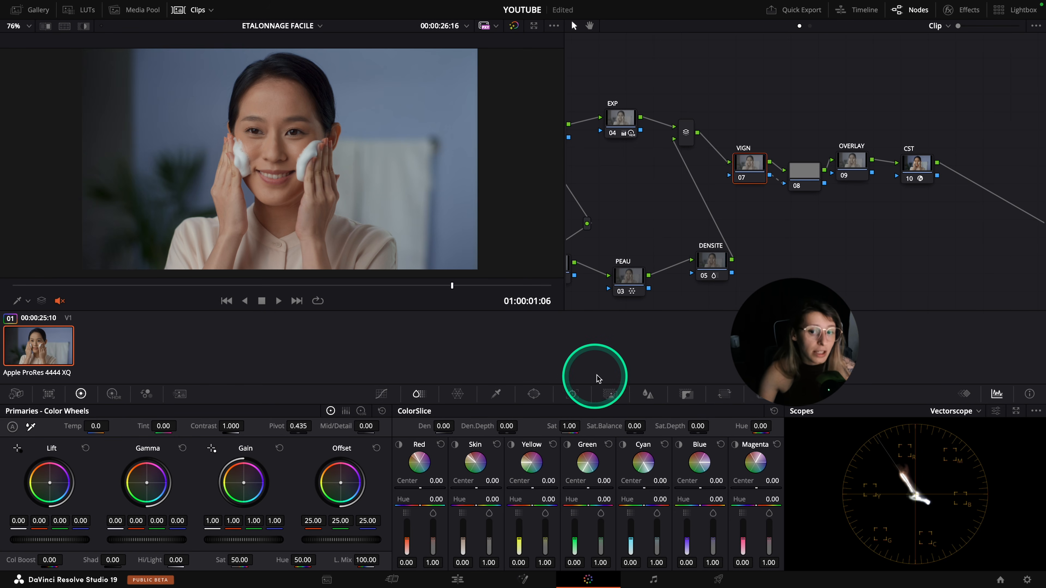
pyautogui.click(535, 398)
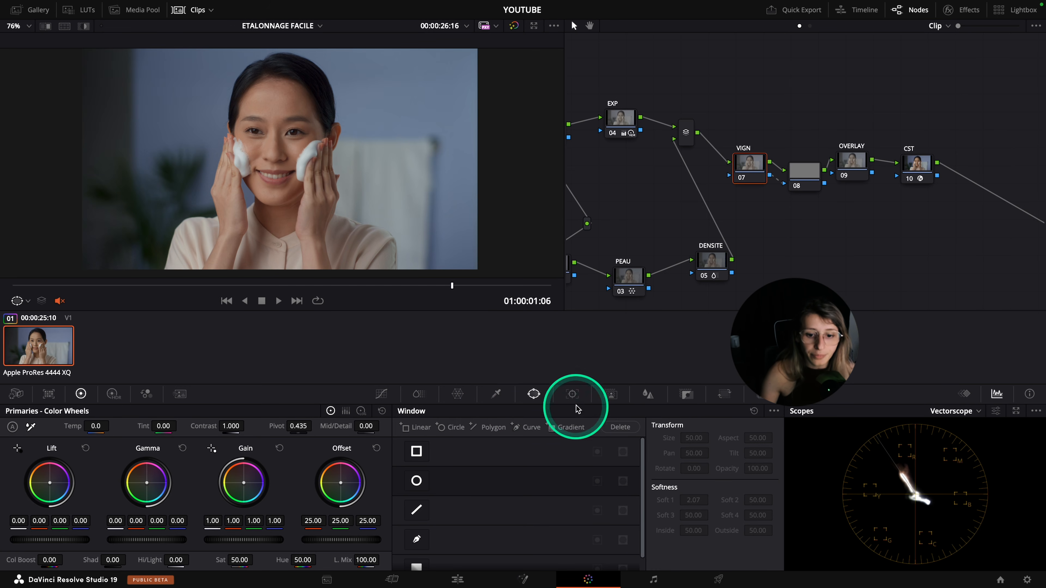
pyautogui.click(416, 481)
pyautogui.scroll(-3, 277, 177)
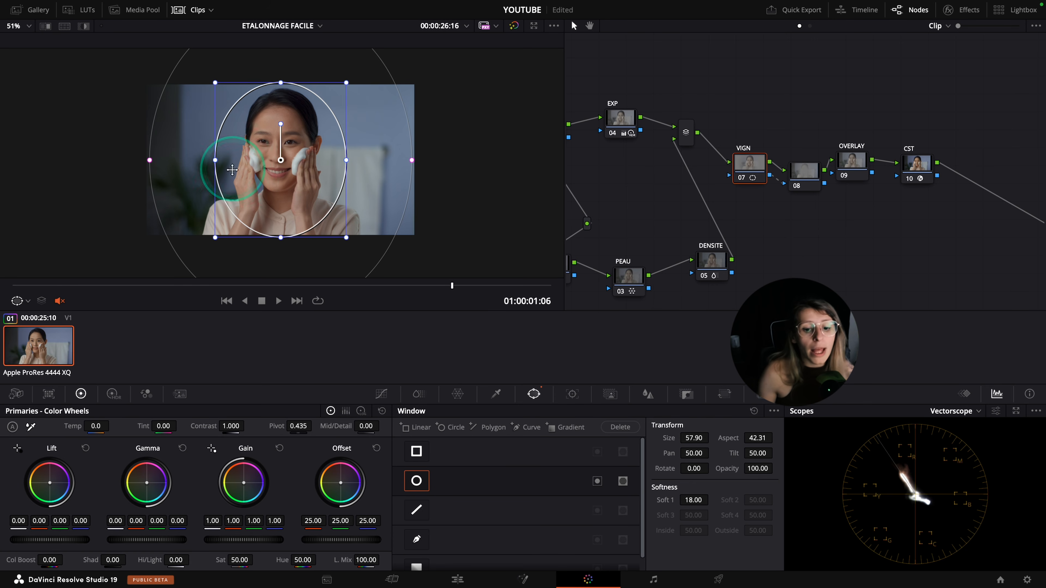
# Slightly raise a point above the middle of the VIGN node's custom curve to brighten the woman, checking full screen
pyautogui.click(383, 394)
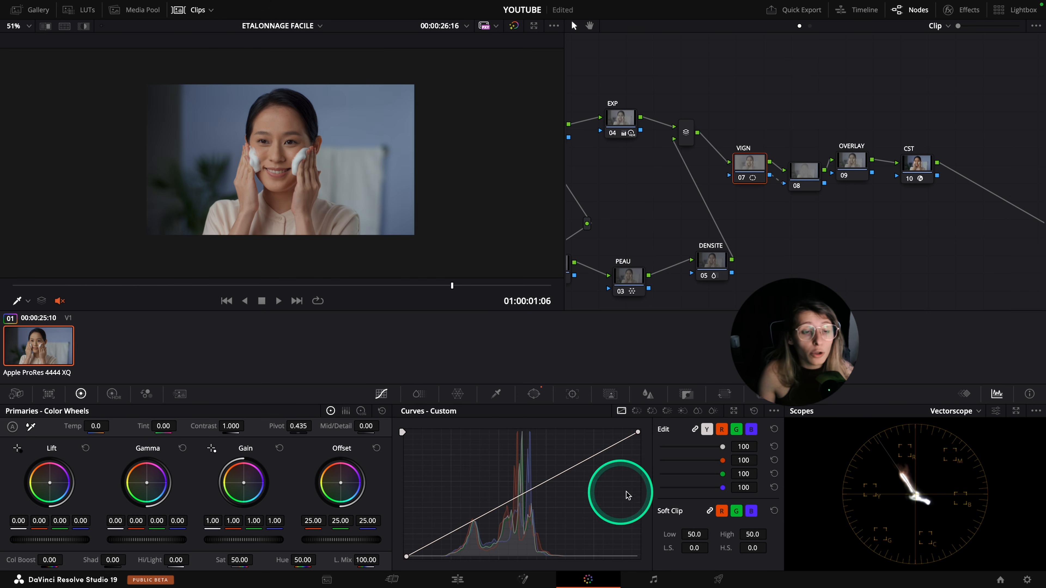
pyautogui.click(556, 476)
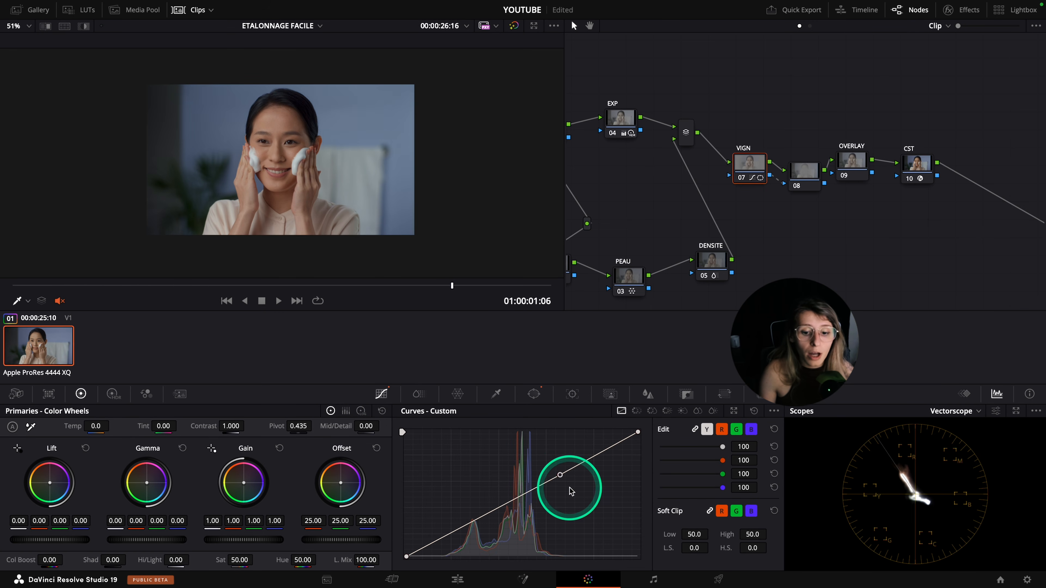
pyautogui.moveTo(556, 475); pyautogui.dragTo(552, 474)
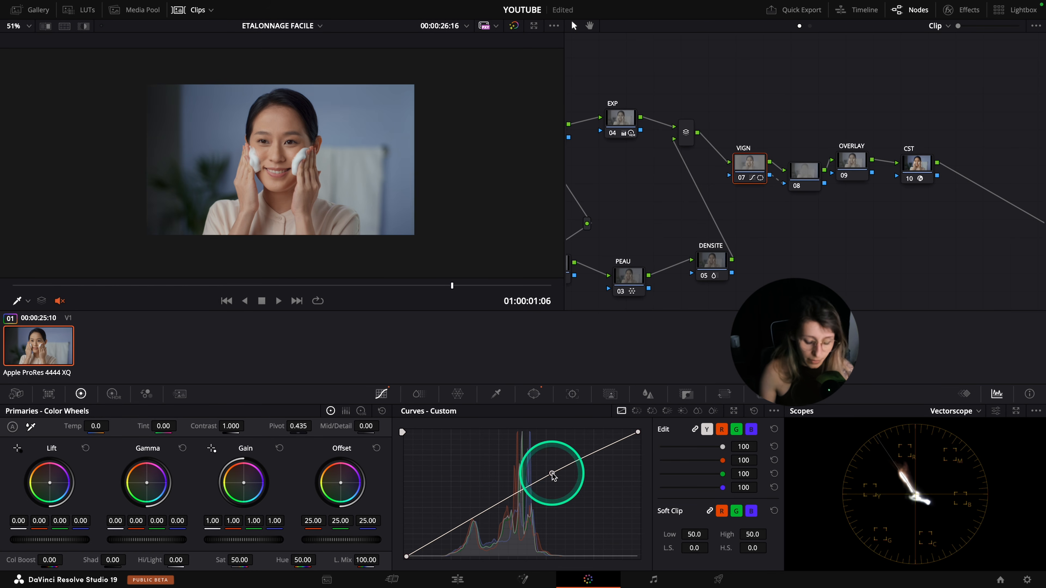
pyautogui.hotkey('ctrl', 'f')
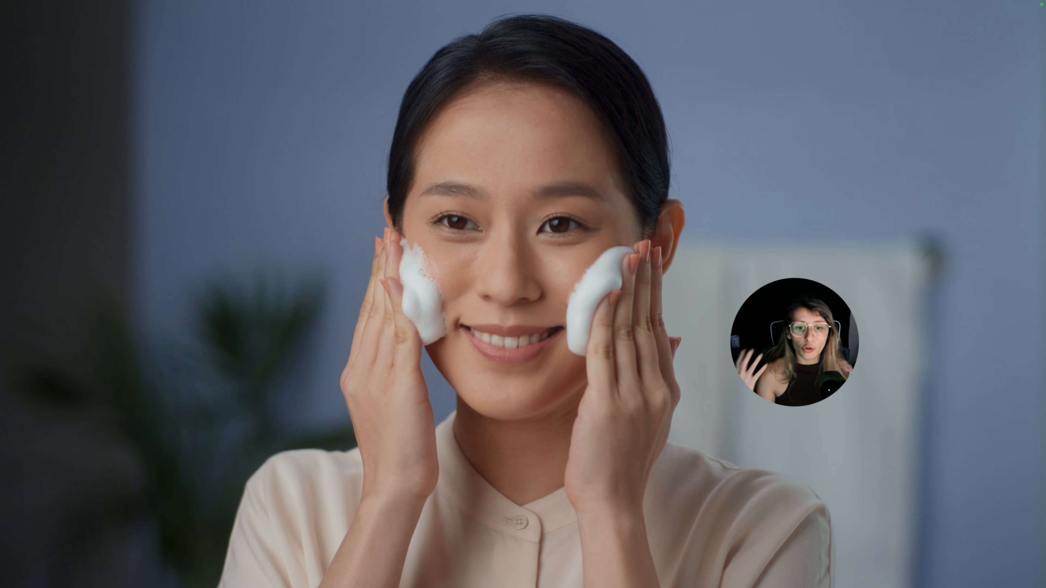
pyautogui.press('super+f')
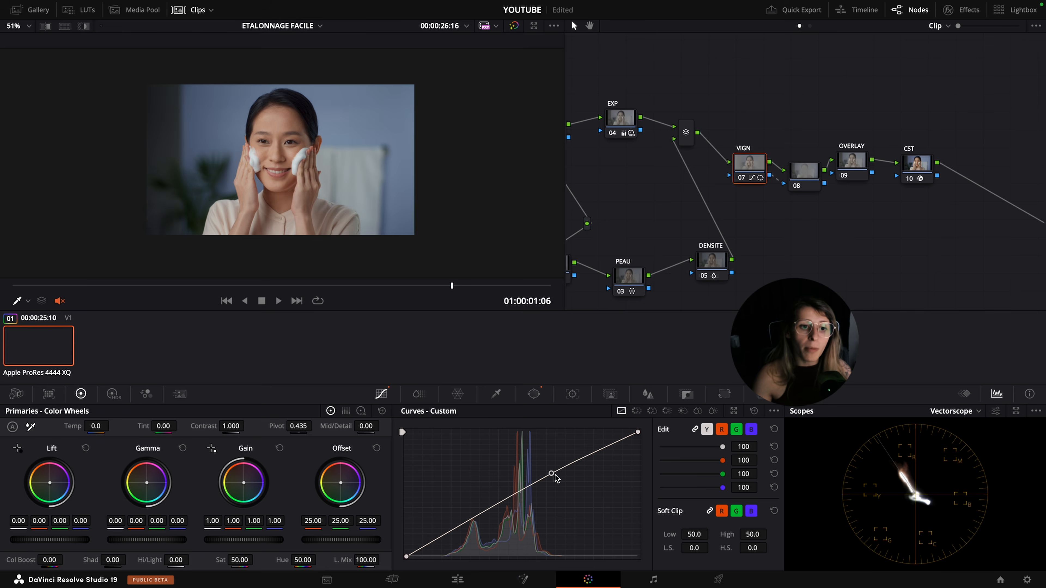
pyautogui.press('super+f')
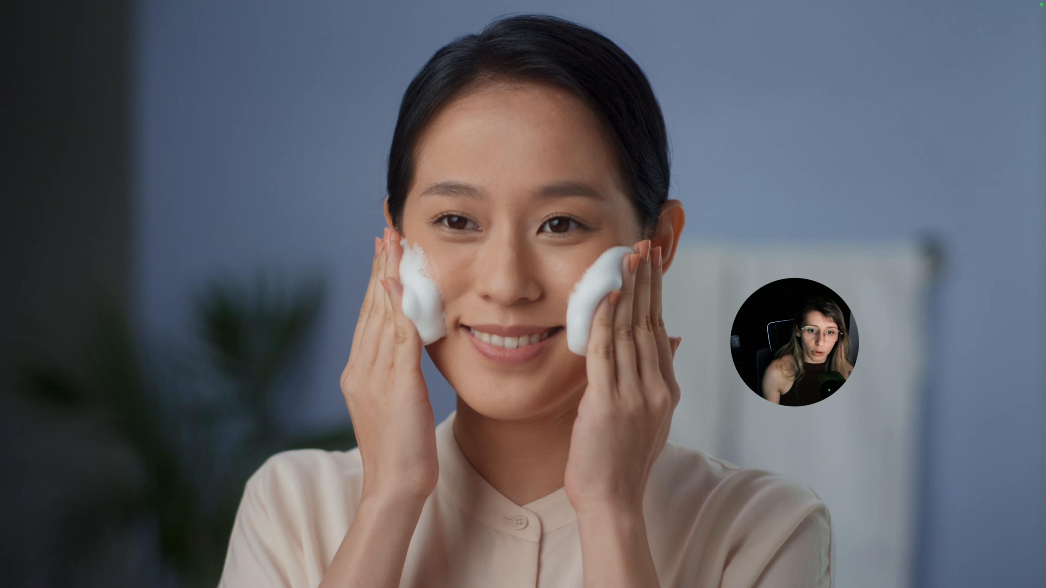
pyautogui.press('super+f')
# Tidy node 08 between VIGN and OVERLAY and use the highlight view to compare the areas both nodes affect
pyautogui.click(796, 162)
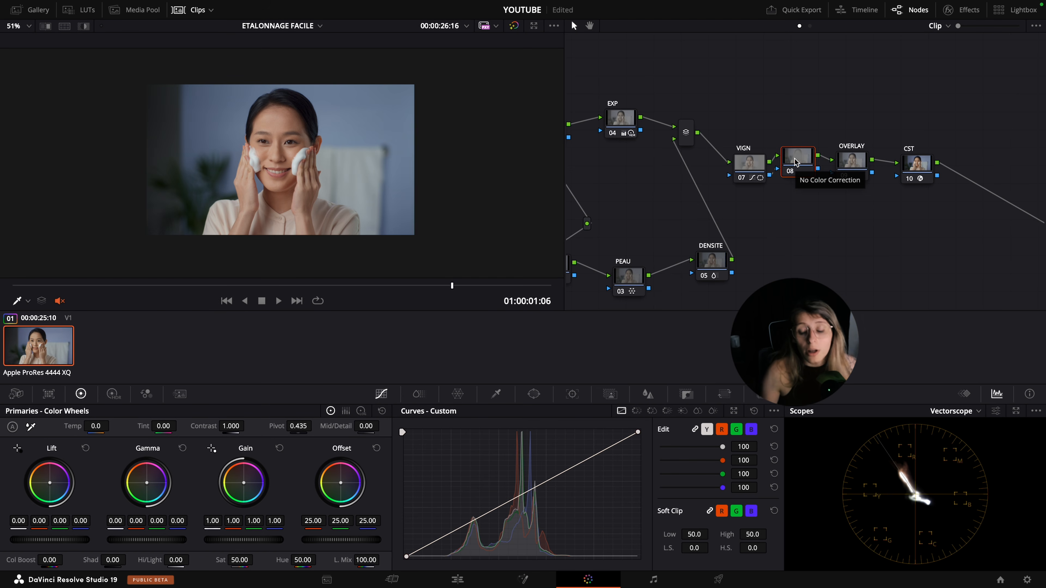
pyautogui.moveTo(801, 164); pyautogui.dragTo(805, 169)
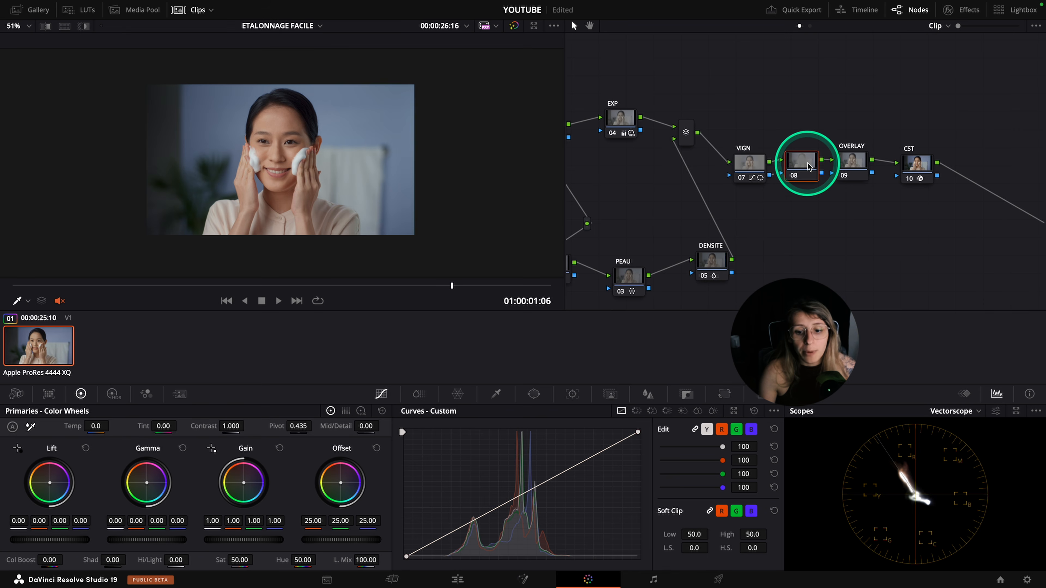
pyautogui.click(750, 163)
pyautogui.hotkey('shift', 'h')
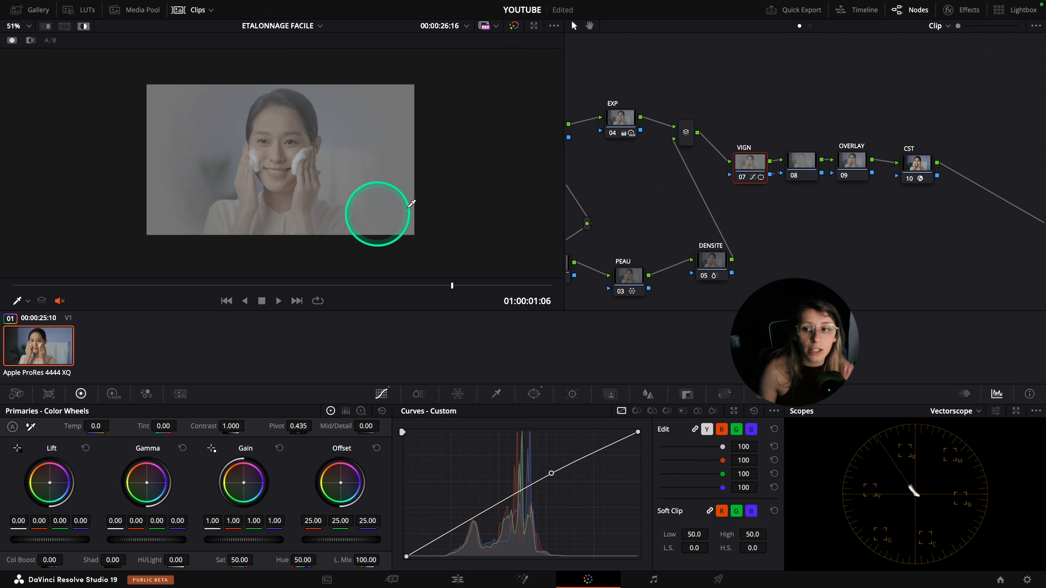
pyautogui.click(800, 167)
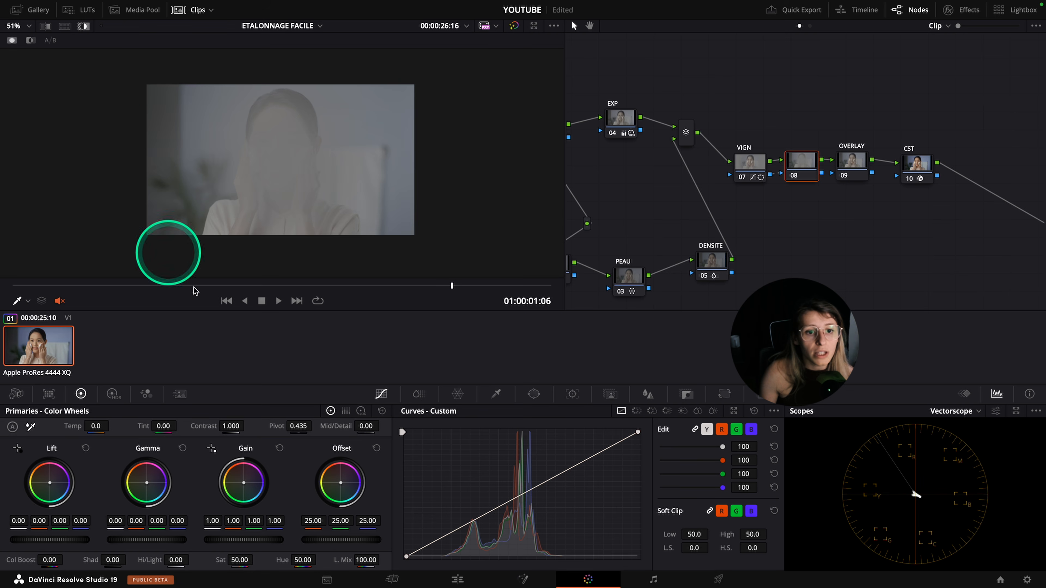
pyautogui.click(83, 26)
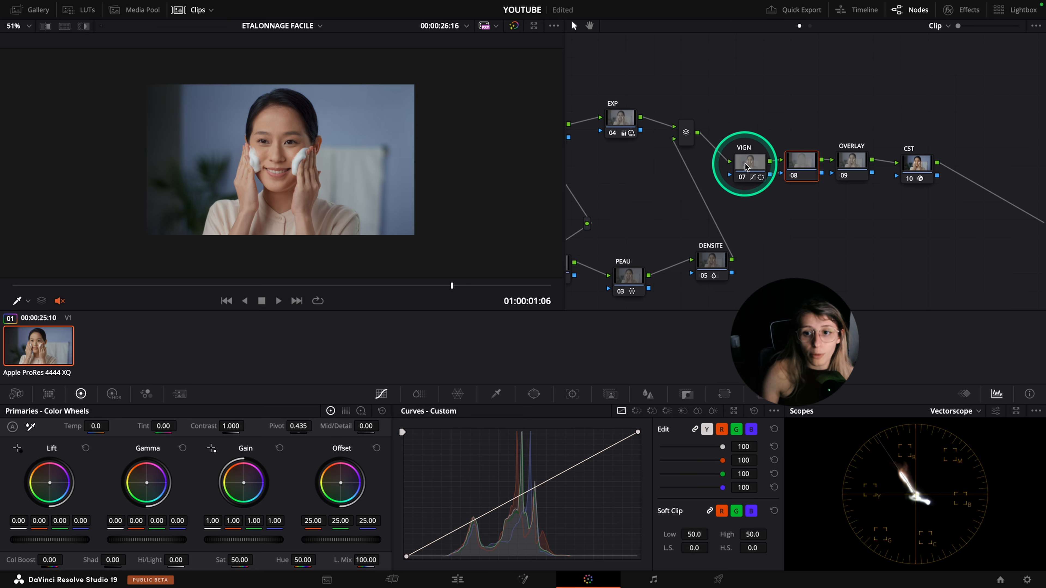
# Slightly lower a point above the middle of node 08's custom curve to darken the surroundings, checking full screen
pyautogui.moveTo(746, 166); pyautogui.dragTo(741, 163)
pyautogui.click(800, 161)
pyautogui.click(558, 476)
pyautogui.moveTo(559, 477)
pyautogui.mouseDown()
pyautogui.moveTo(561, 542)
pyautogui.moveTo(559, 480)
pyautogui.mouseUp()
pyautogui.click(795, 173)
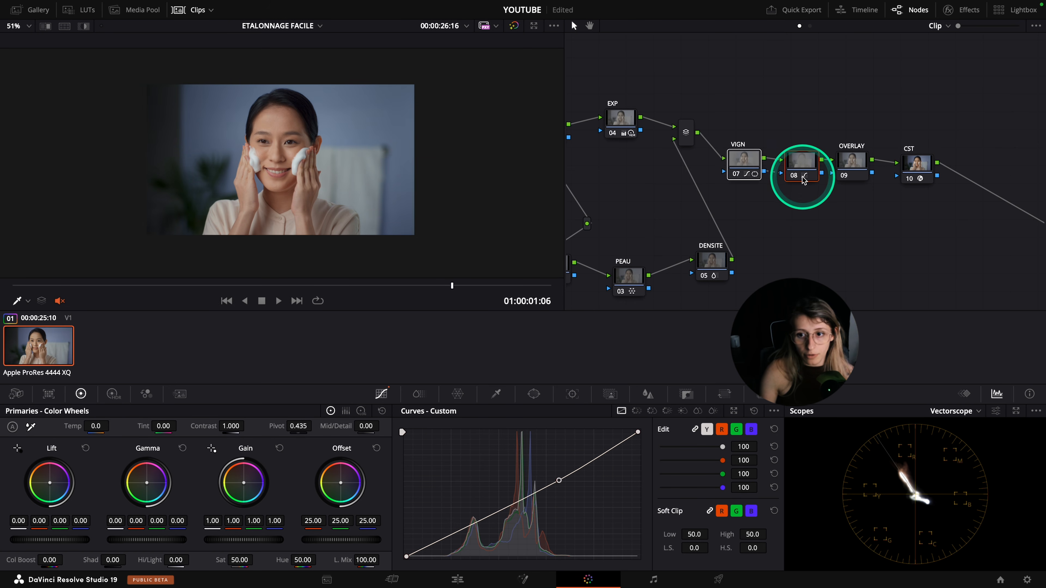
pyautogui.hotkey('ctrl', 'f')
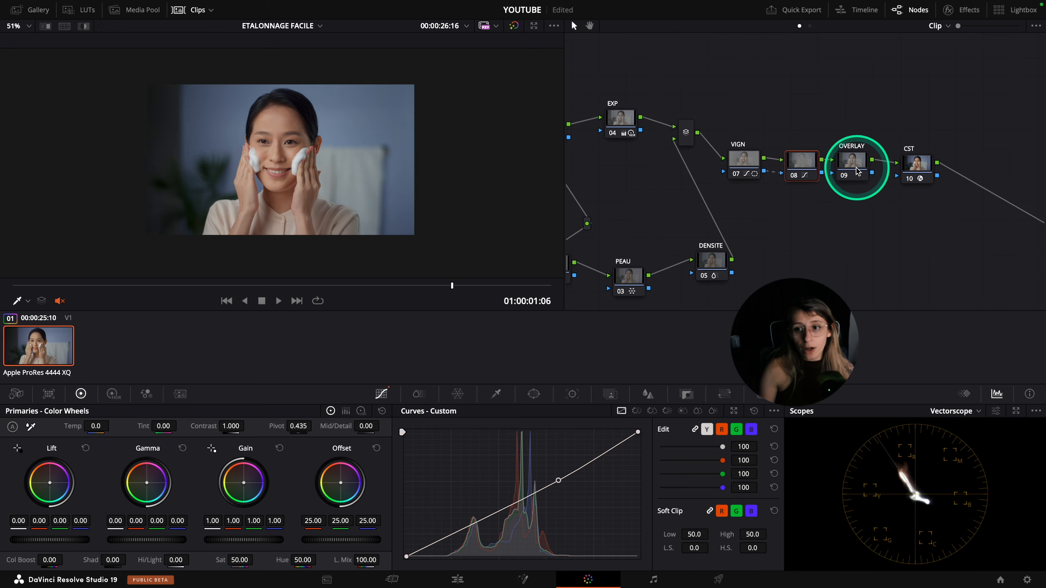
# Set the OVERLAY node's composite mode to Overlay
pyautogui.click(856, 167)
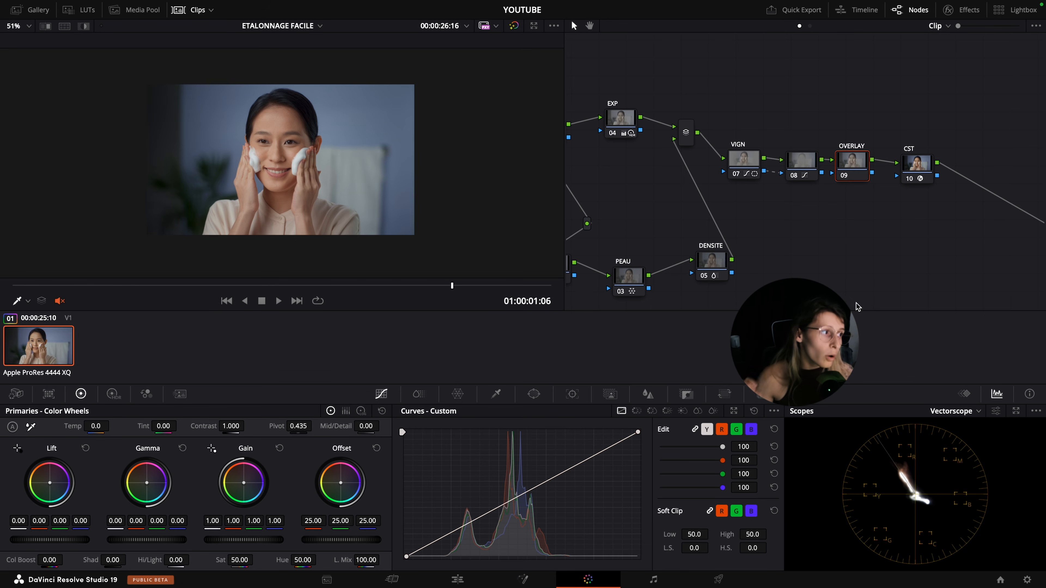
pyautogui.click(851, 169)
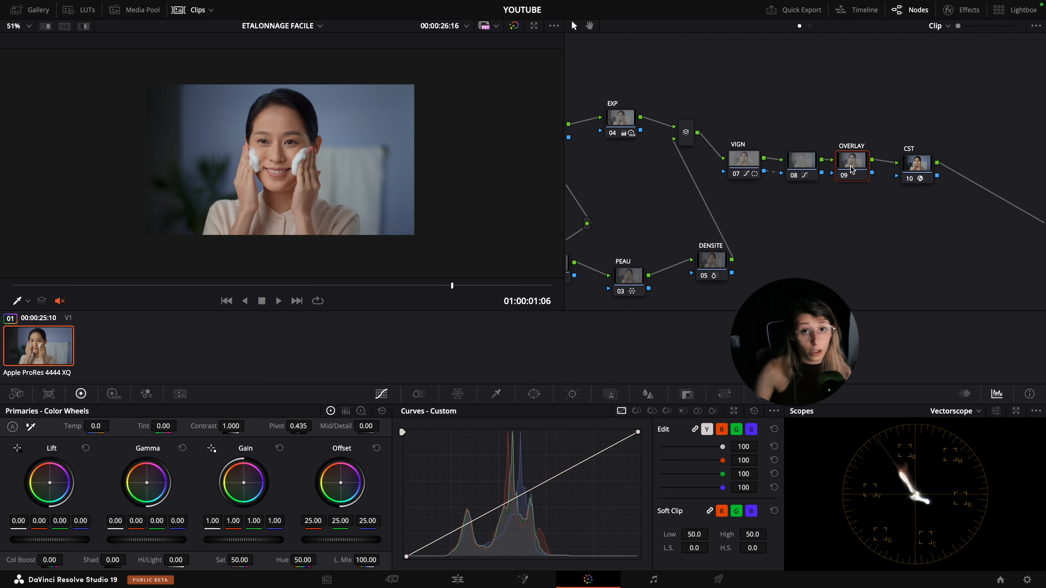
pyautogui.rightClick(850, 166)
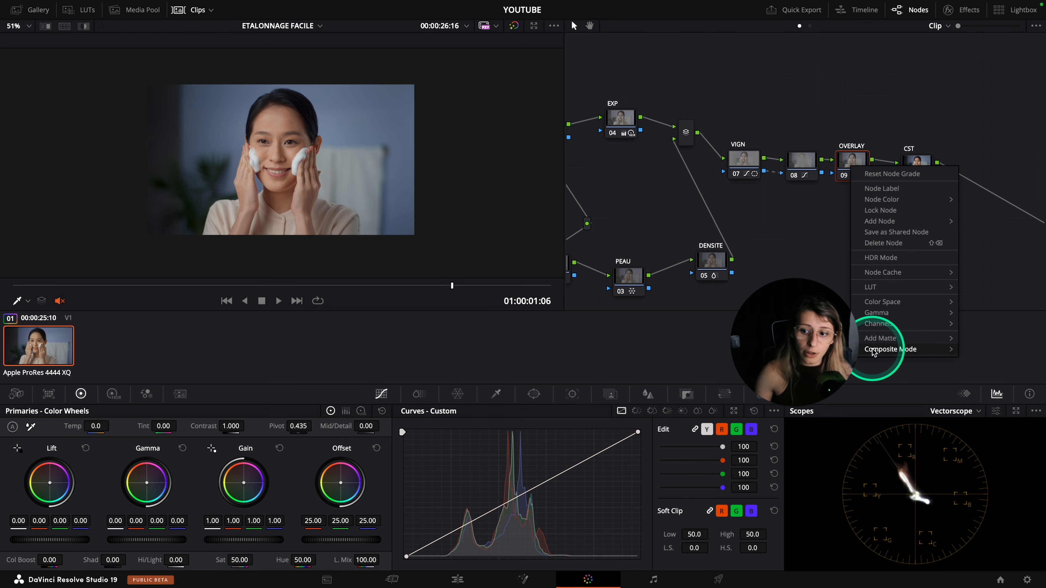
pyautogui.moveTo(897, 349)
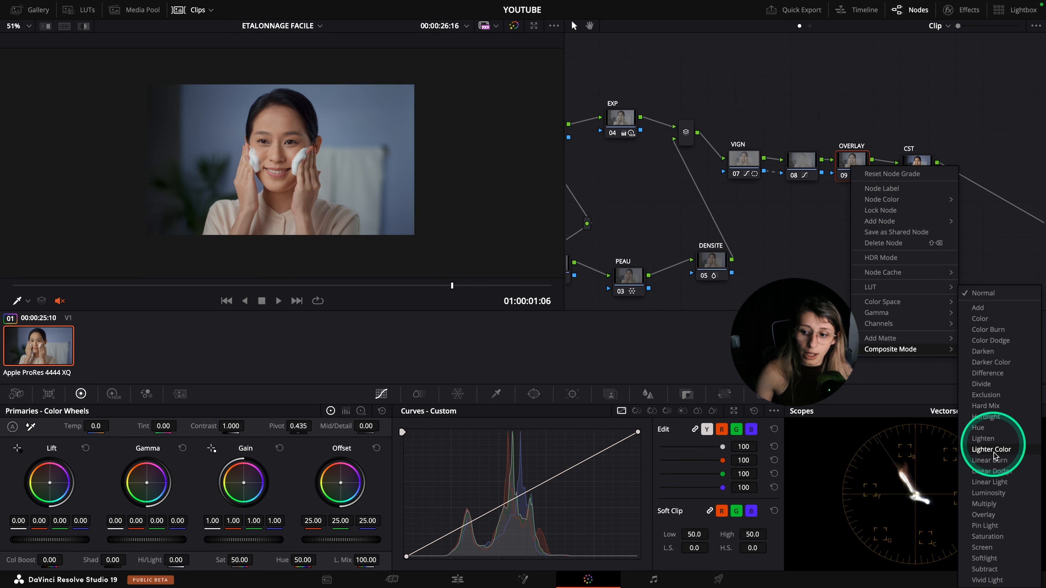
pyautogui.click(983, 515)
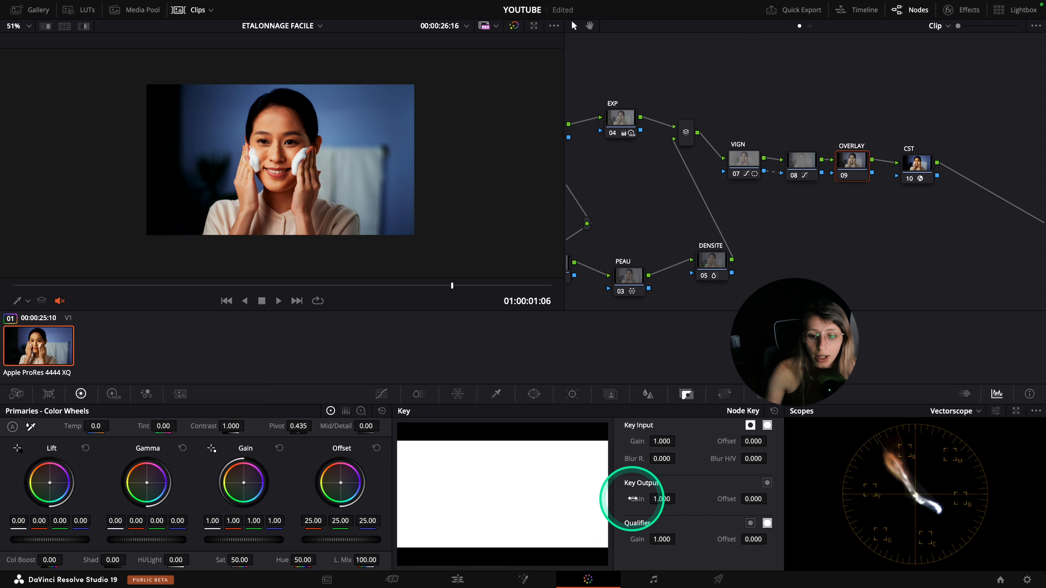
# Lower the OVERLAY node's key output gain to 0.200 and inspect the image full screen
pyautogui.moveTo(657, 499); pyautogui.dragTo(231, 456)
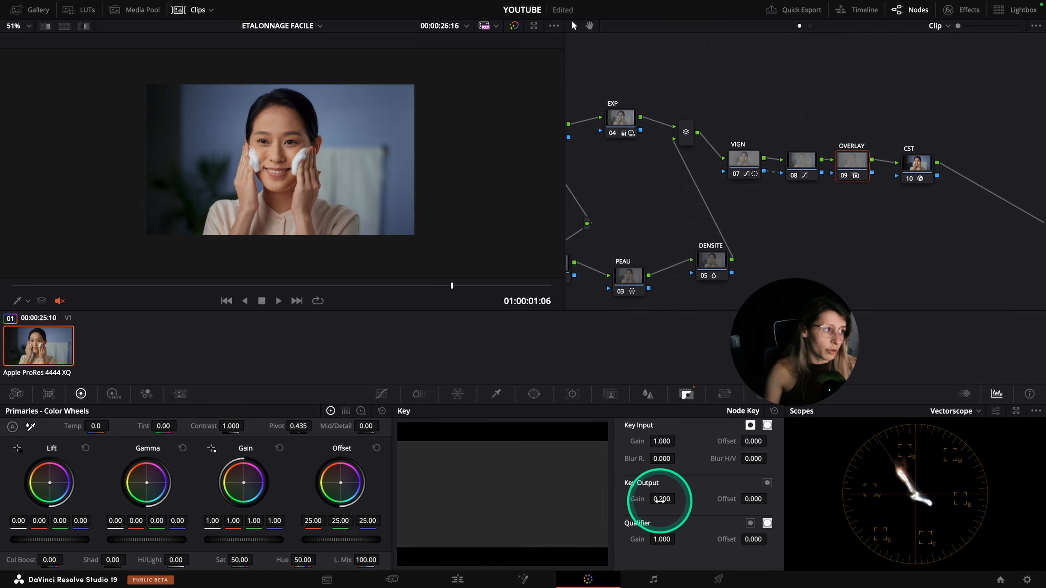
pyautogui.press('super+f')
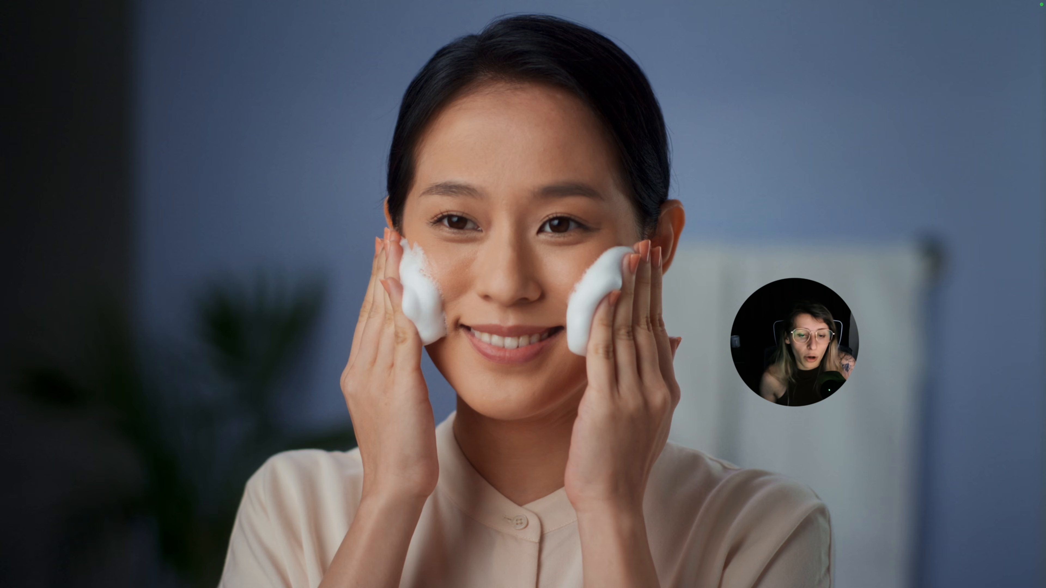
pyautogui.click(937, 251)
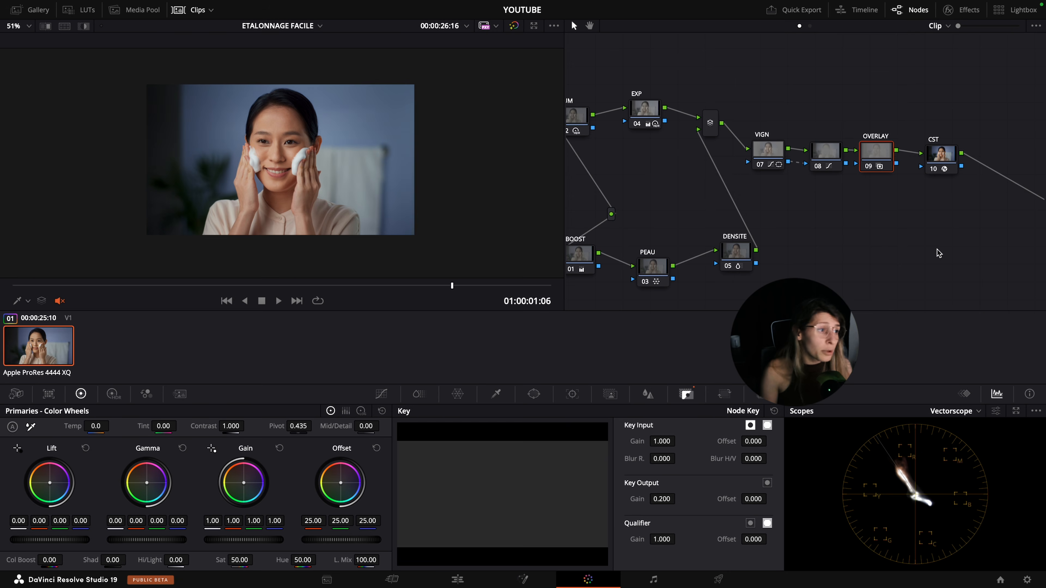
# Disable the grading nodes ahead of CST, re-enable EXP, and review its HDR and primary wheel adjustments
pyautogui.click(903, 277)
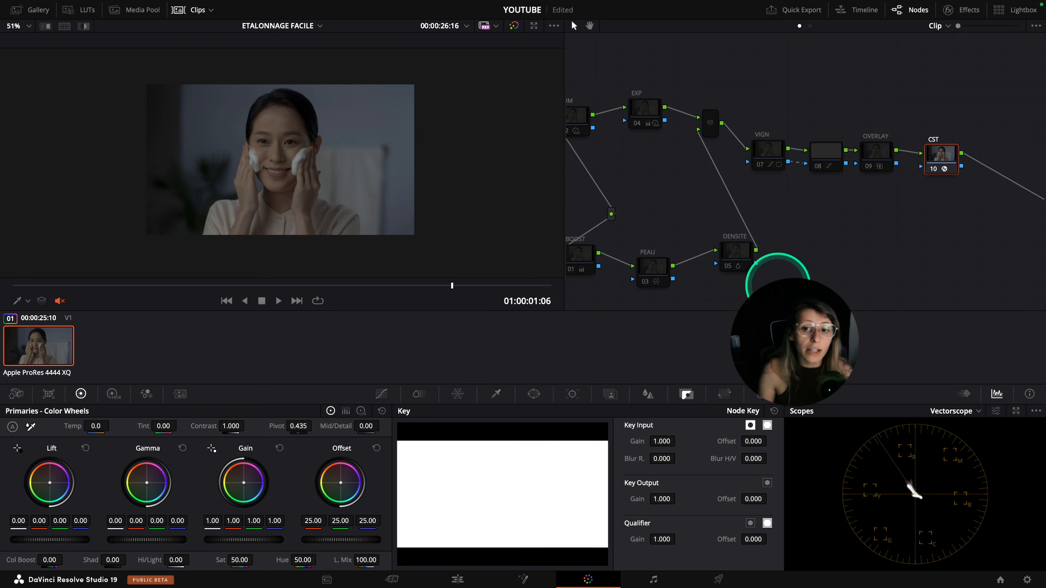
pyautogui.click(652, 116)
pyautogui.hotkey('ctrl', 'd')
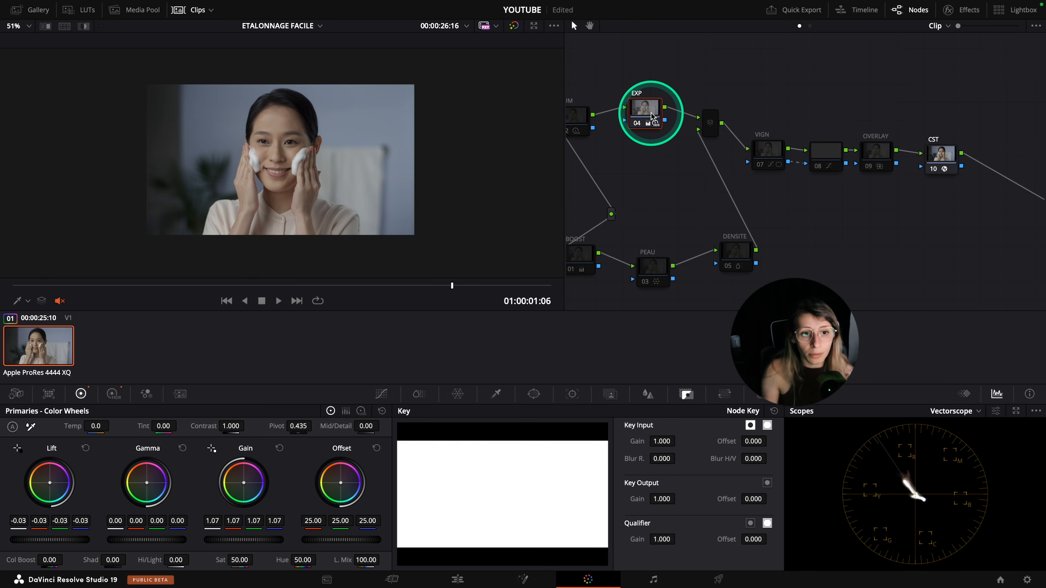
pyautogui.moveTo(646, 174); pyautogui.dragTo(660, 183)
pyautogui.click(120, 394)
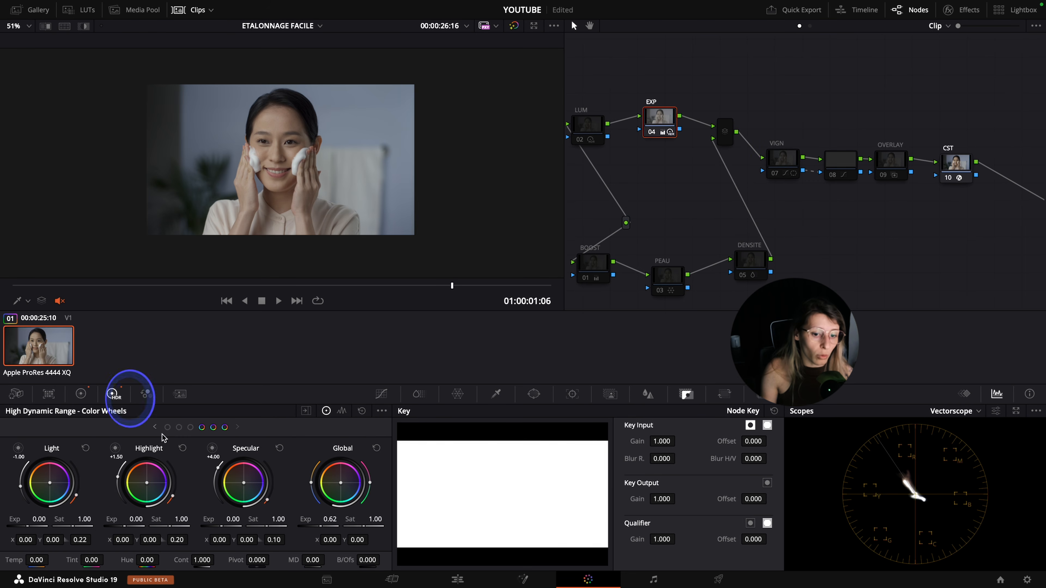
pyautogui.click(81, 395)
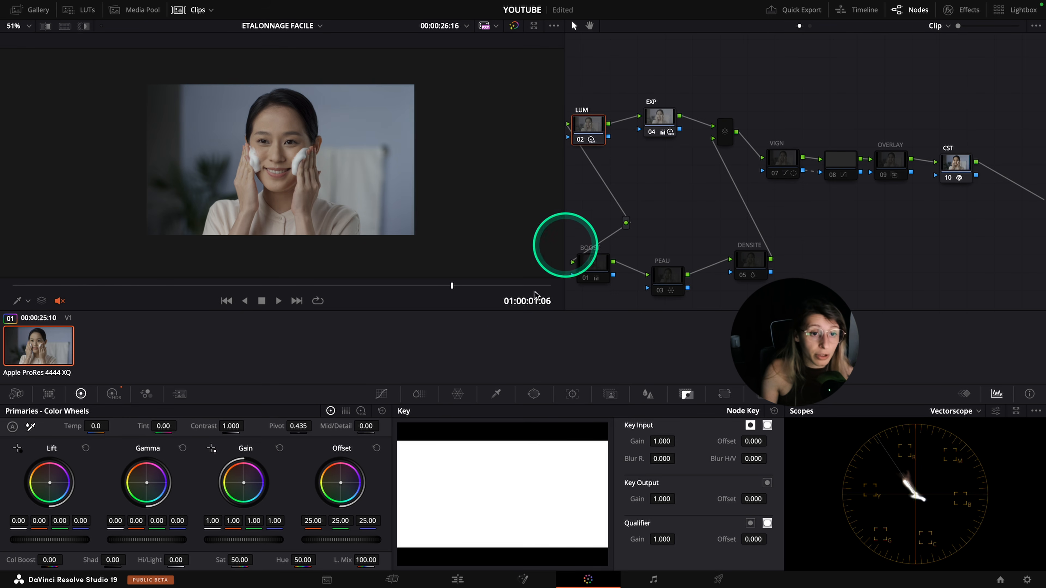
# Review the LUM, BOOST, PEAU and DENSITE nodes in turn, re-enabling each and checking its HDR, Color Warper or ColorSlice adjustments
pyautogui.click(115, 396)
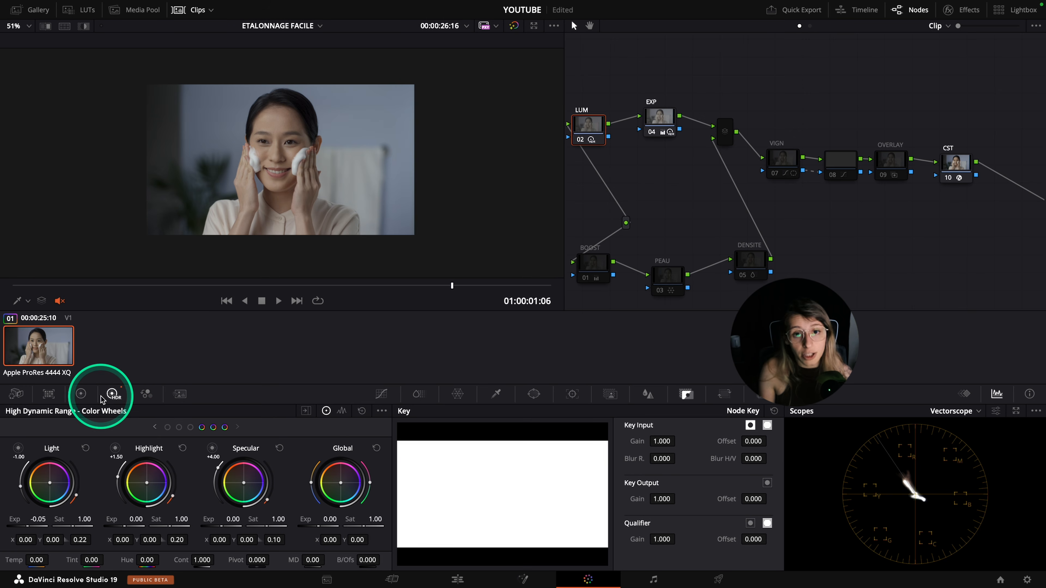
pyautogui.click(593, 265)
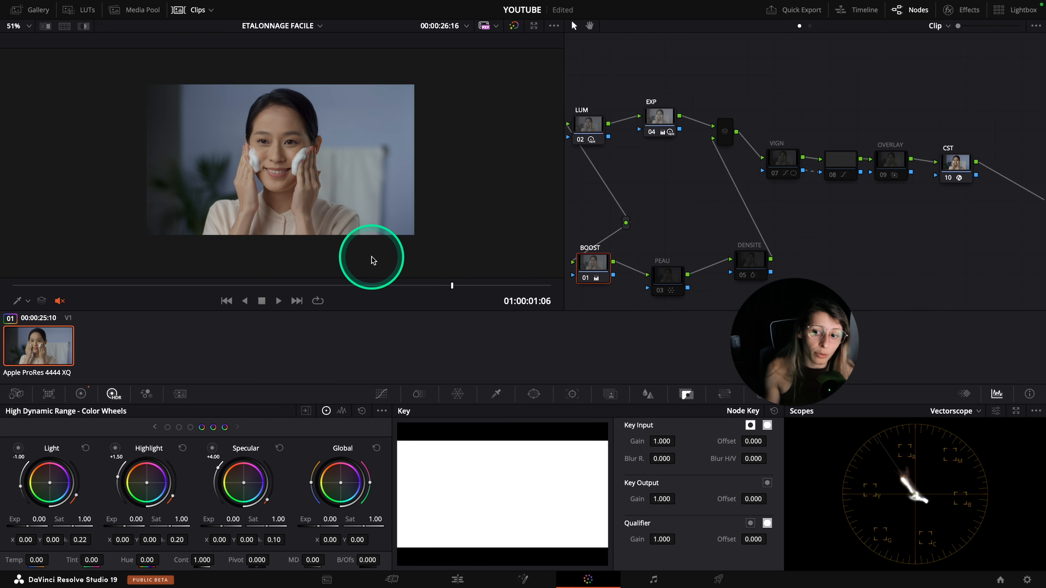
pyautogui.click(668, 277)
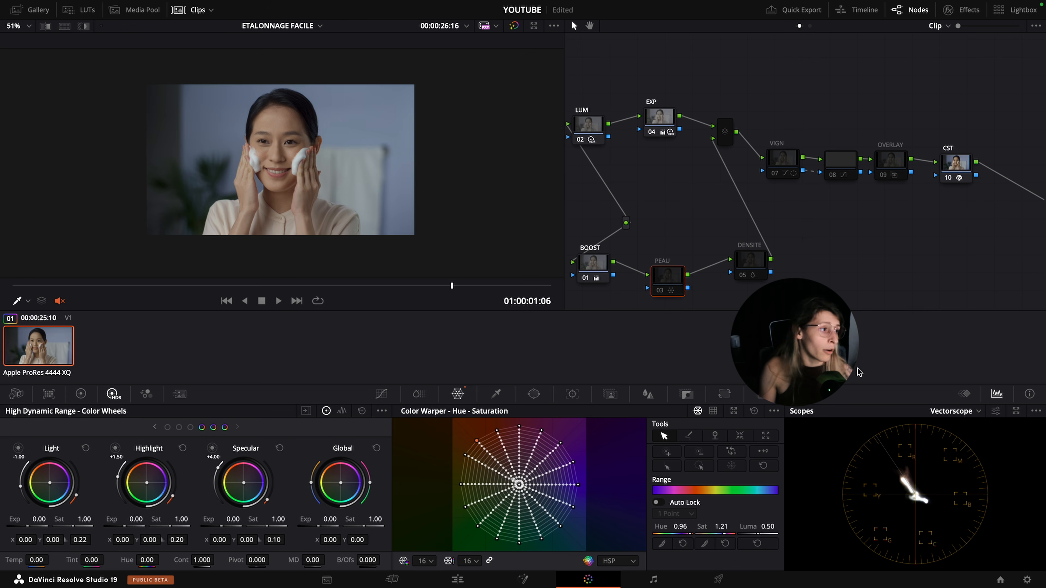
pyautogui.press('super+d')
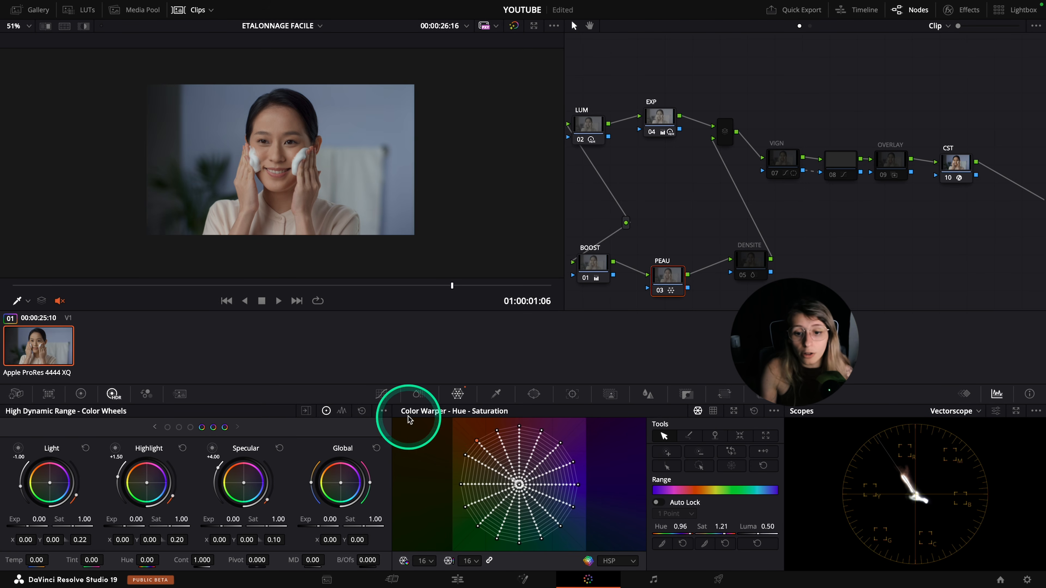
pyautogui.click(748, 261)
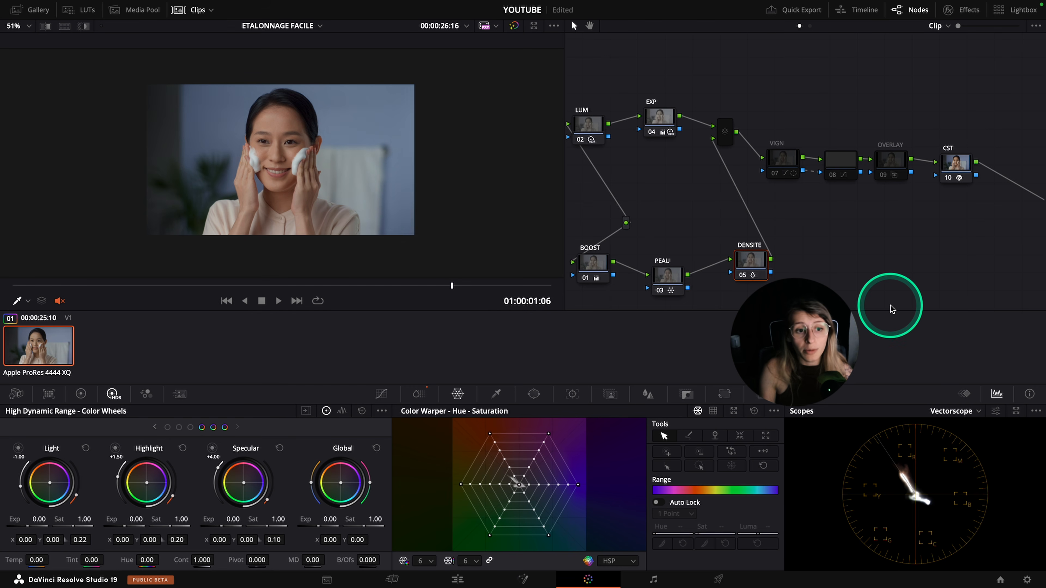
pyautogui.click(419, 393)
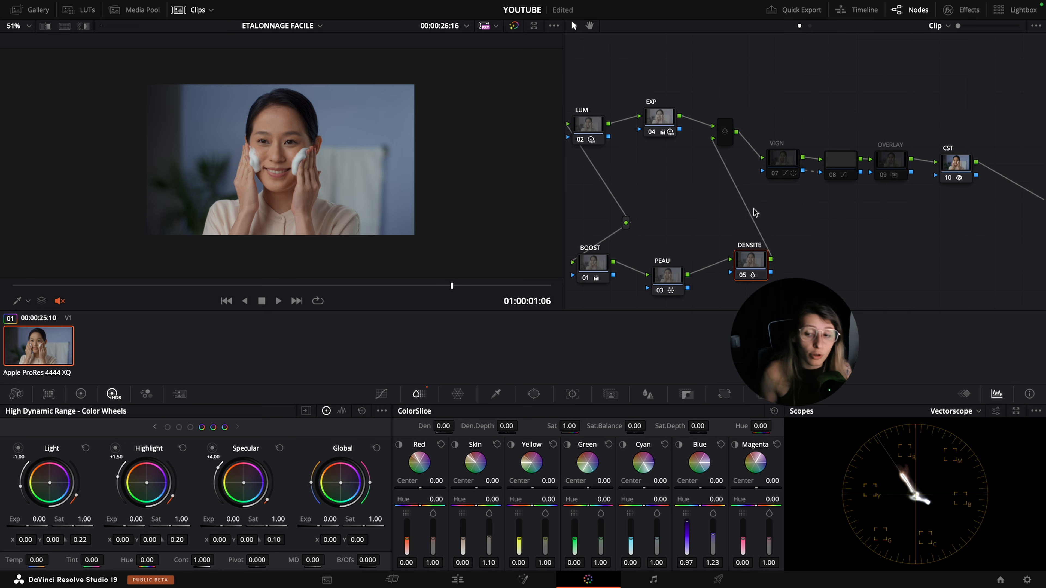
# Re-enable the layer mixer together with the VIGN node and node 08
pyautogui.click(728, 137)
pyautogui.moveTo(772, 133); pyautogui.dragTo(852, 176)
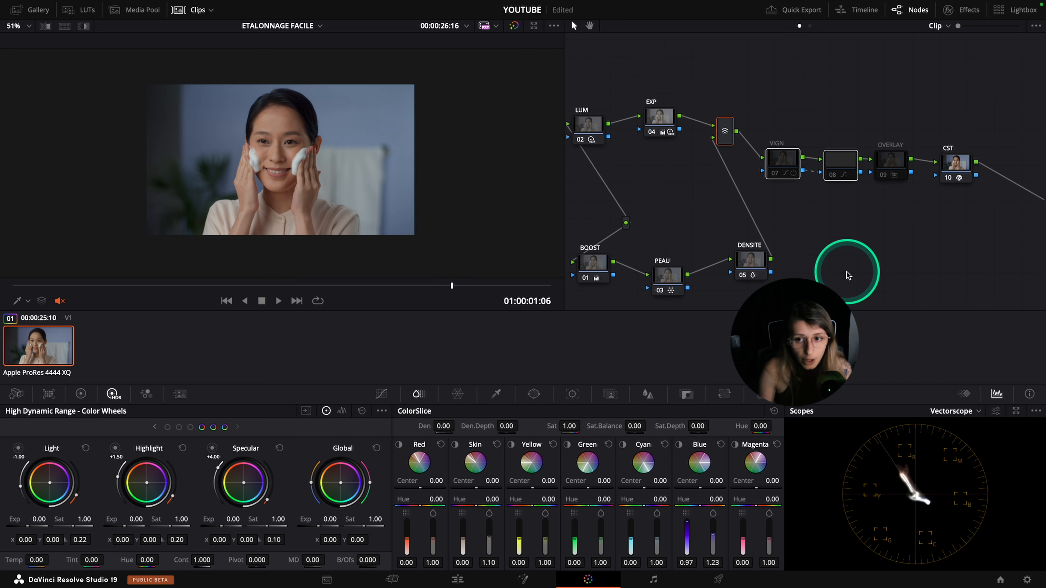
pyautogui.press('super+d')
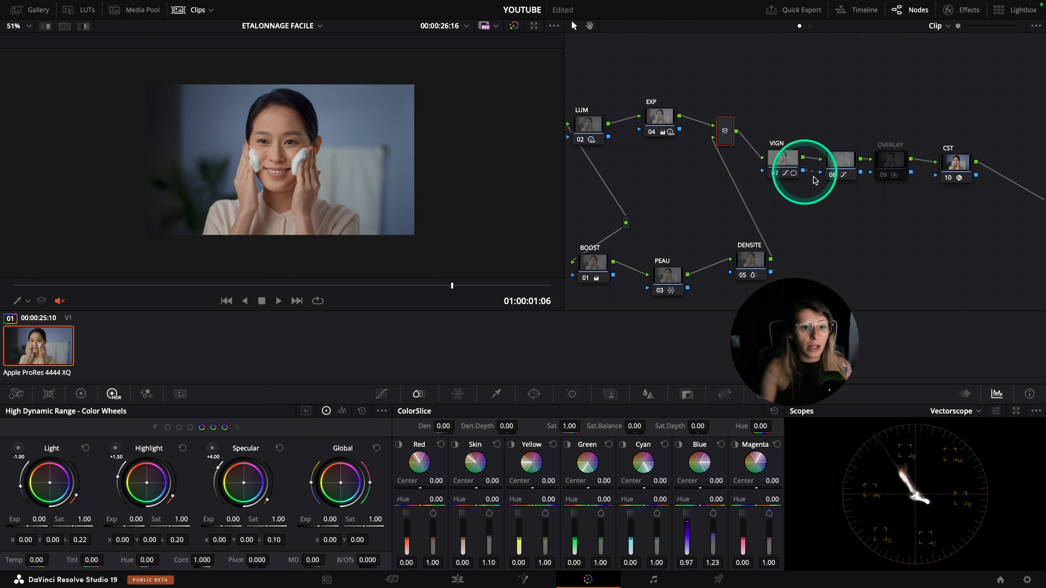
# Toggle VIGN and node 08 off and on to compare the vignette's effect up close, and check node 08's custom curve
pyautogui.click(783, 159)
pyautogui.keyDown('super'); pyautogui.click(846, 168); pyautogui.keyUp('super')
pyautogui.press('super+d')
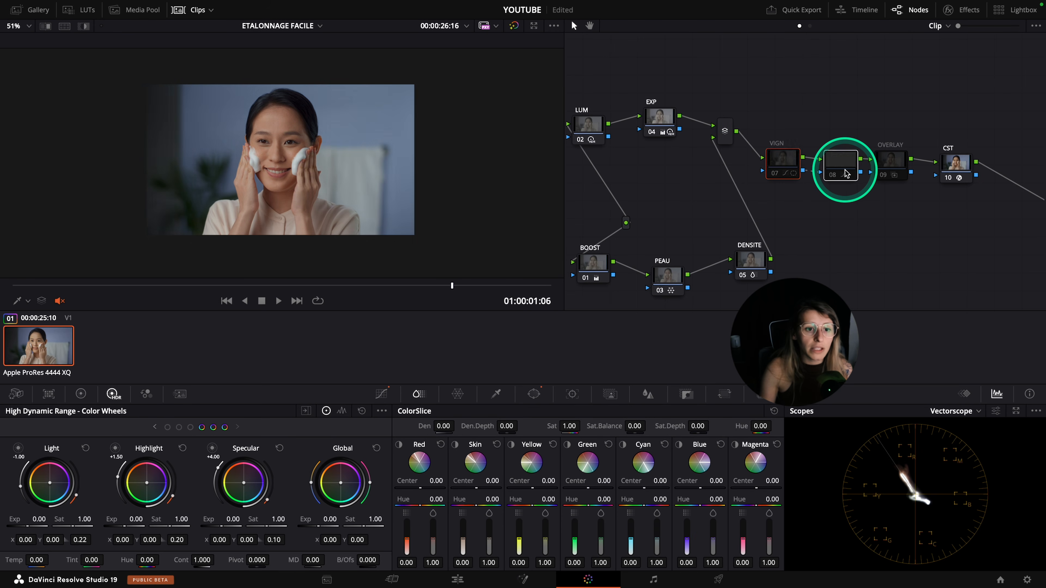
pyautogui.press('super+d')
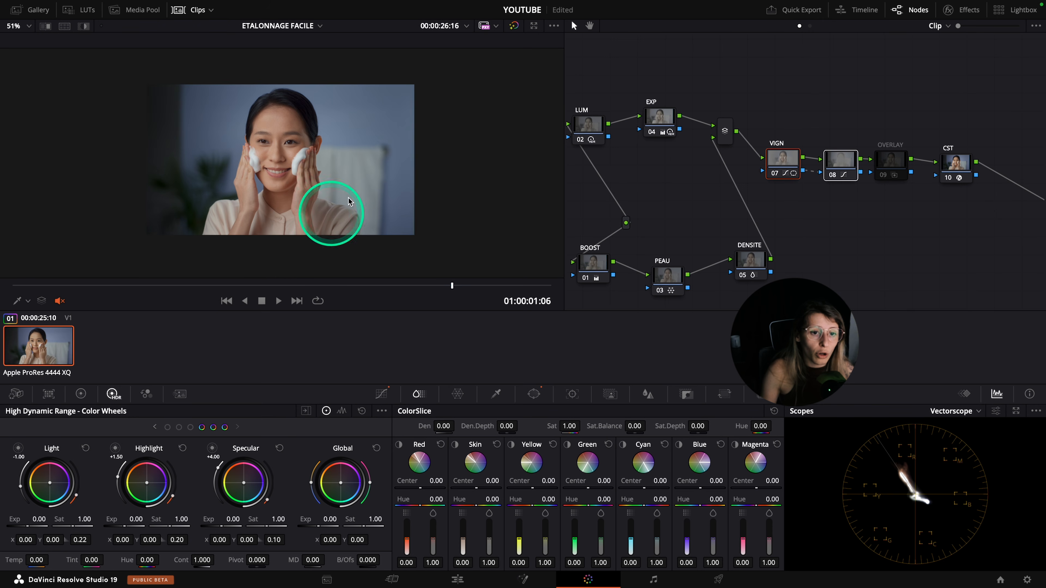
pyautogui.scroll(3, 268, 82)
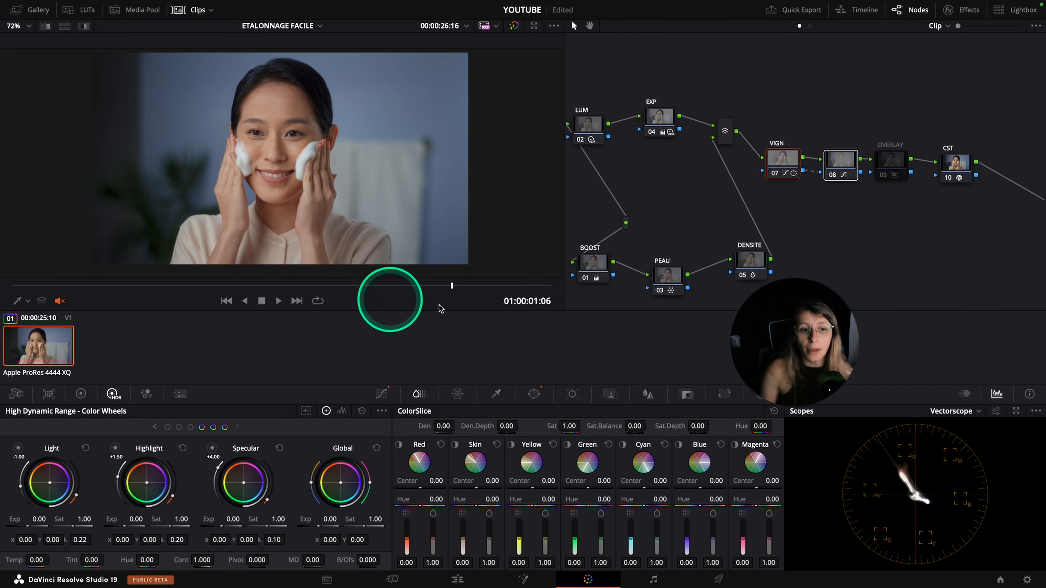
pyautogui.press('super+d')
pyautogui.press('super+d')
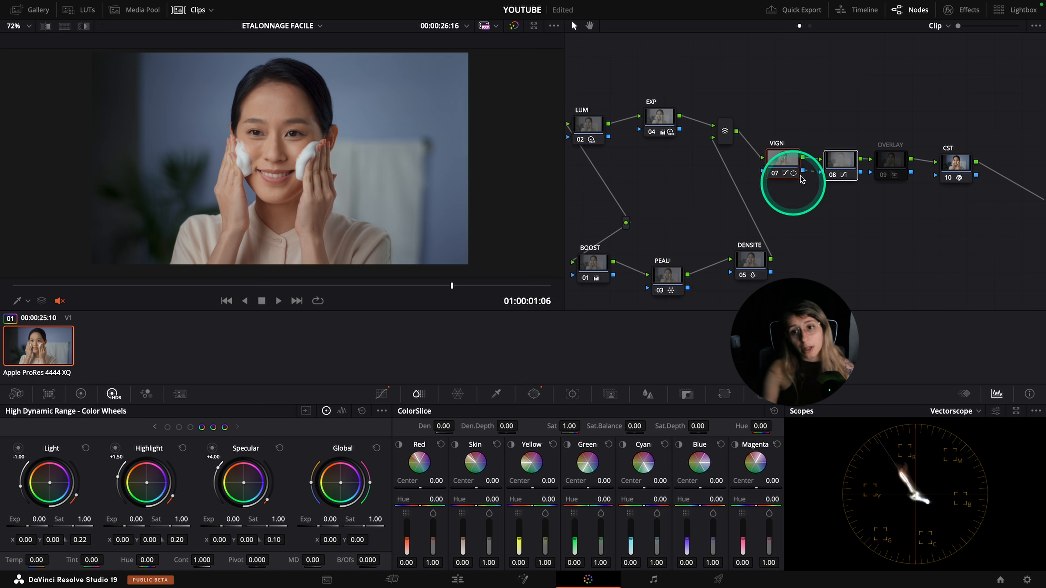
pyautogui.click(838, 163)
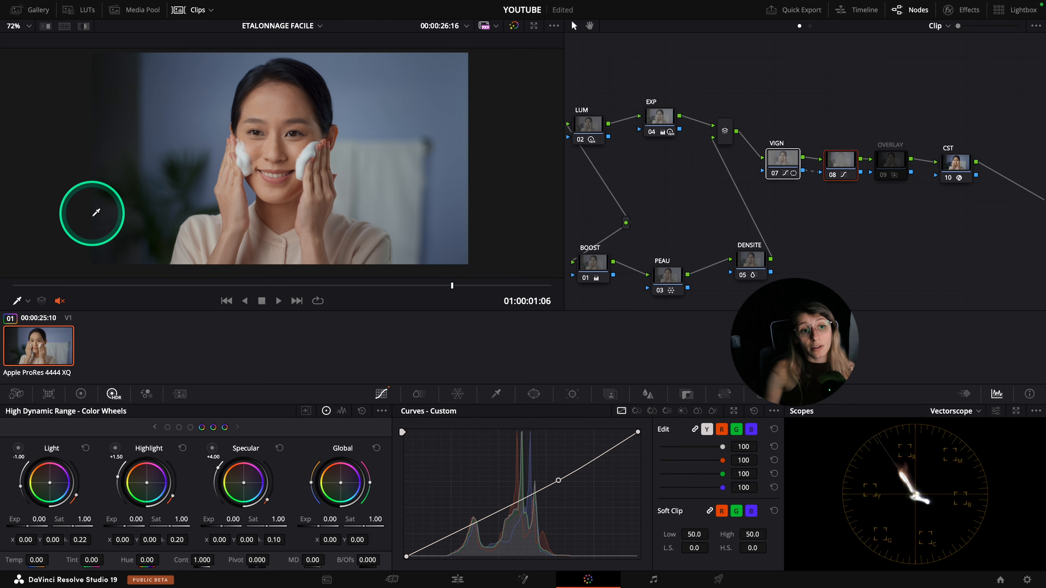
# Re-enable the OVERLAY node to restore the full grade and save the project
pyautogui.click(891, 161)
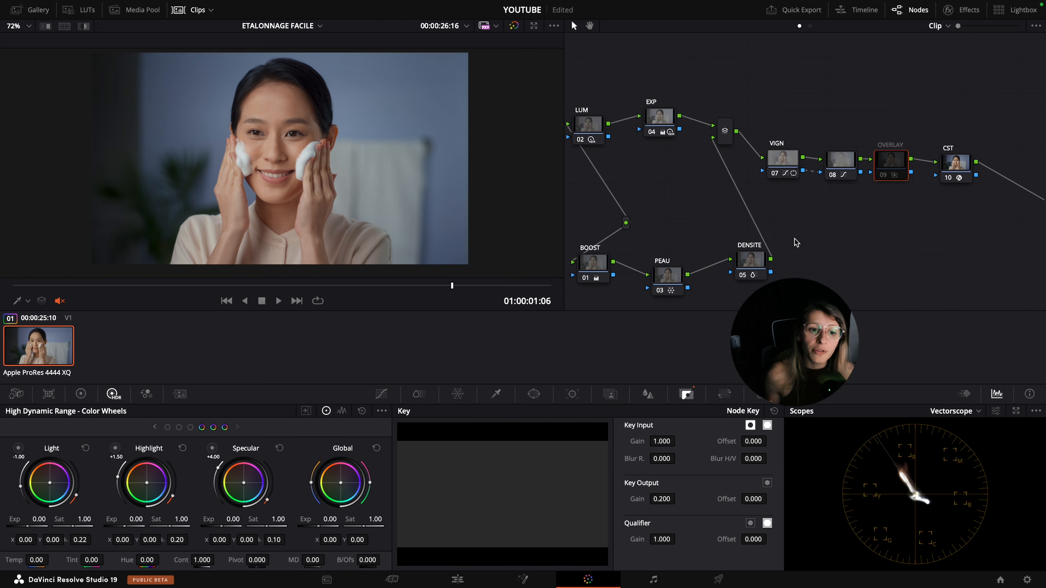
pyautogui.hotkey('ctrl', 'd')
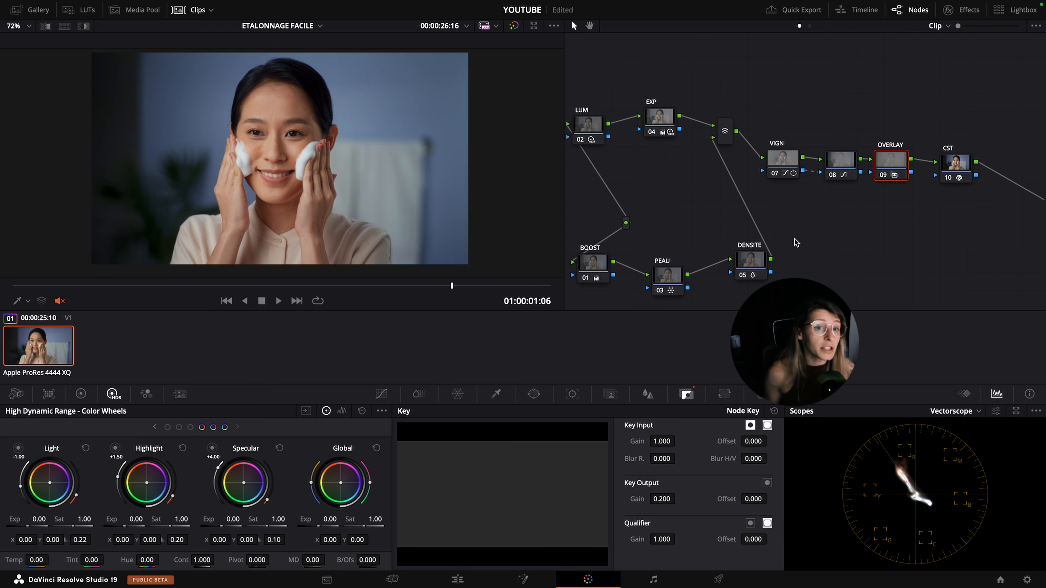
pyautogui.click(796, 242)
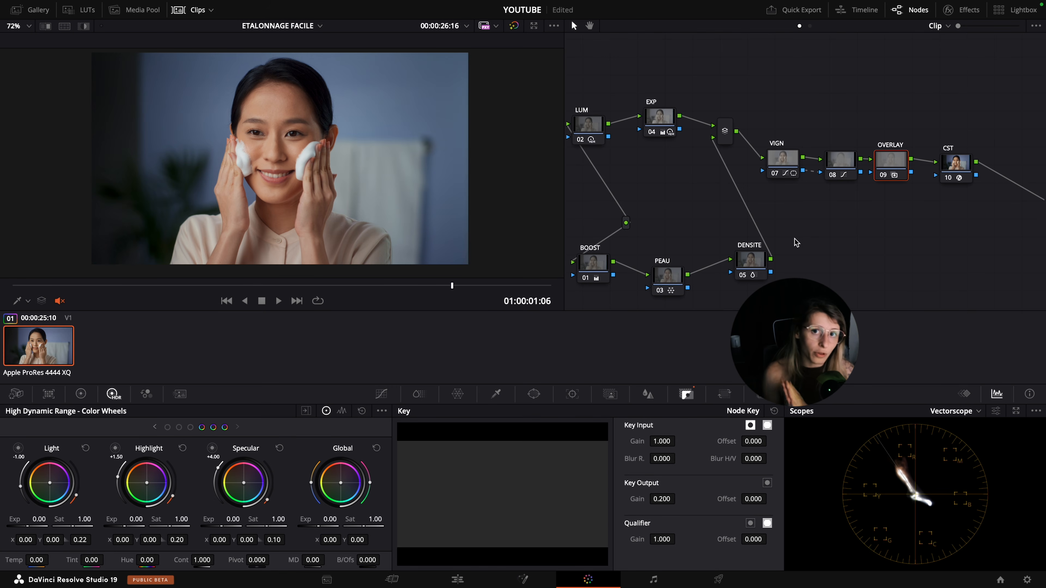
pyautogui.hotkey('ctrl', 's')
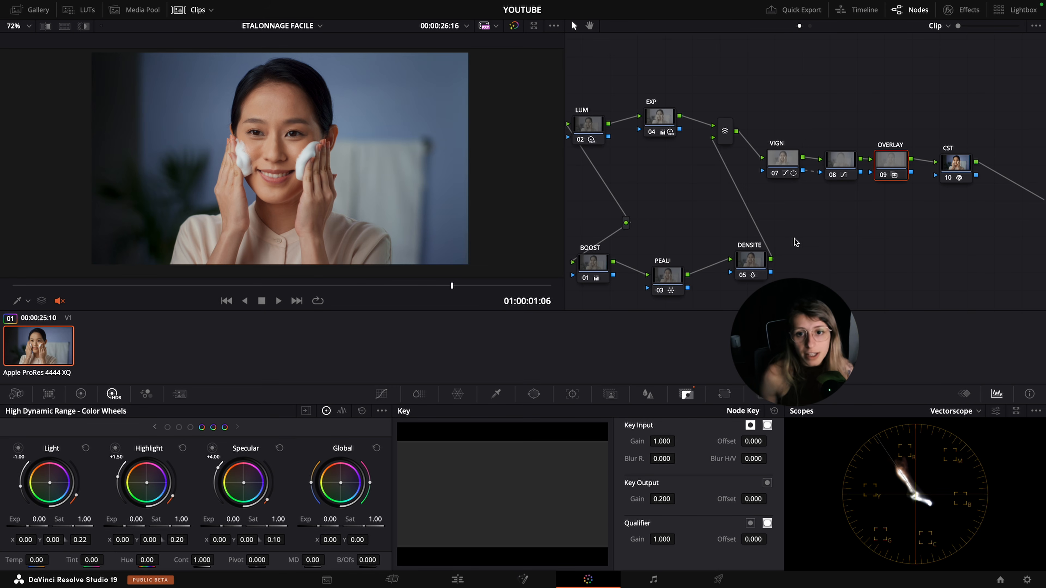